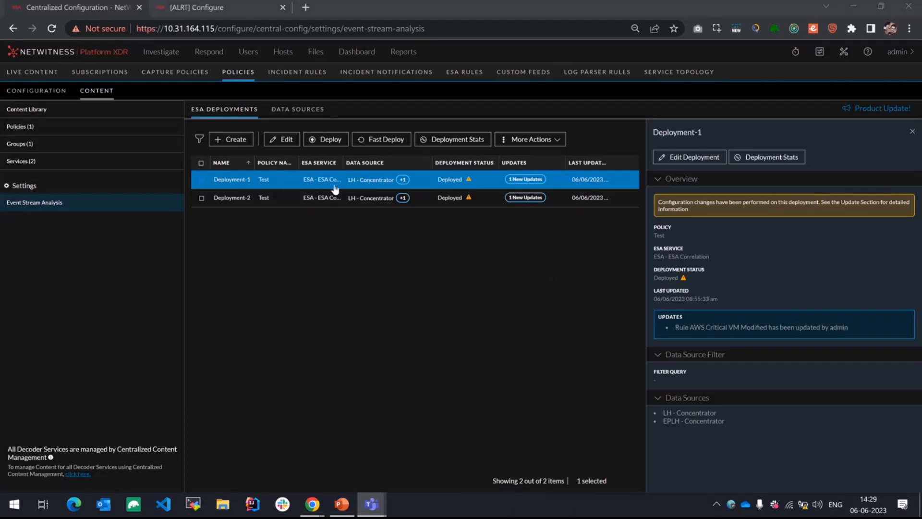
Step: Fast-deploy the pending update for Deployment-1 and reload its details
click(377, 142)
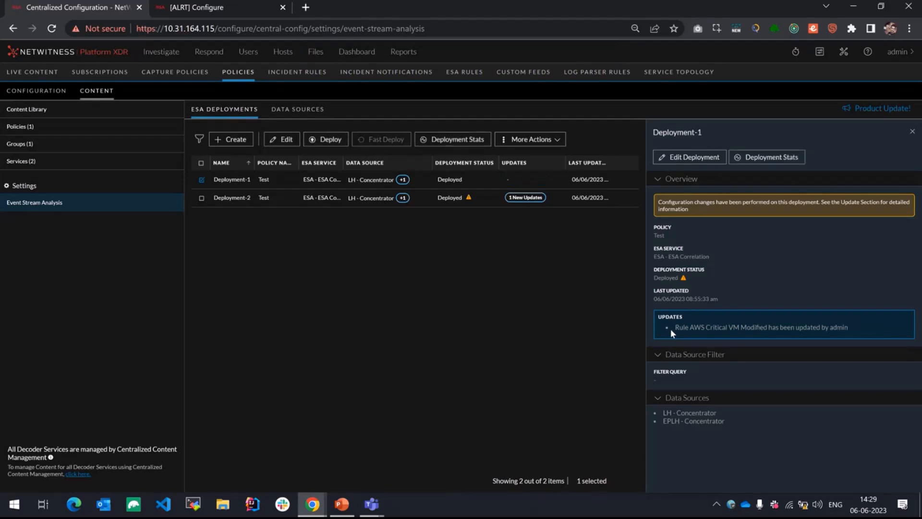
click(449, 180)
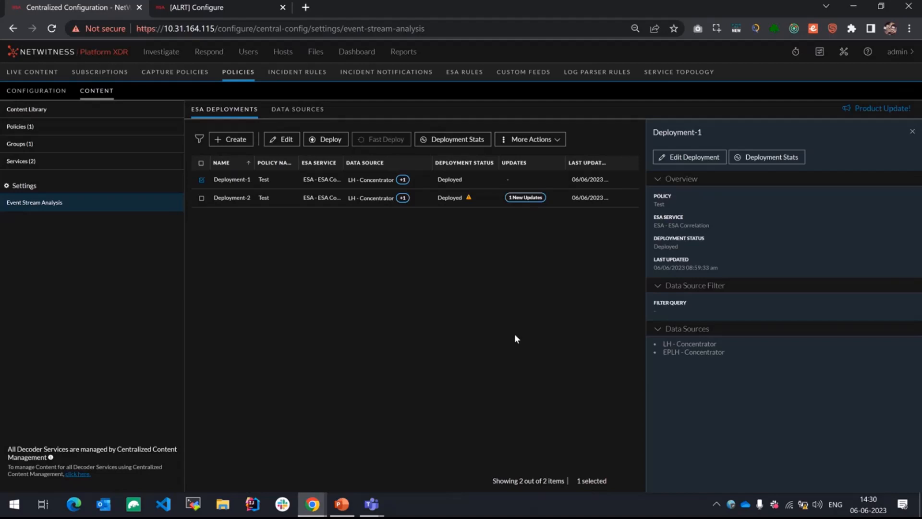
Step: Open the Event Stream Analysis rules in the content library and view the details of Account Removals From Protected Groups on Domain Controller
click(77, 114)
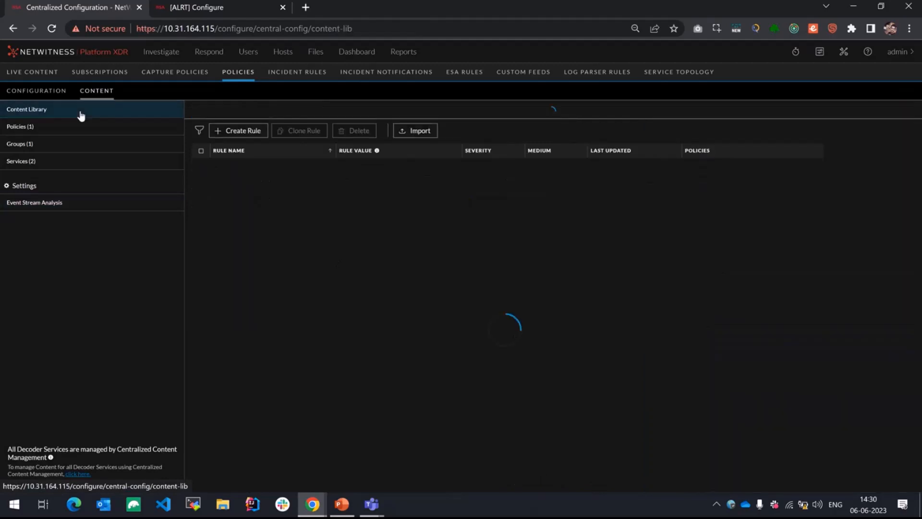
click(547, 116)
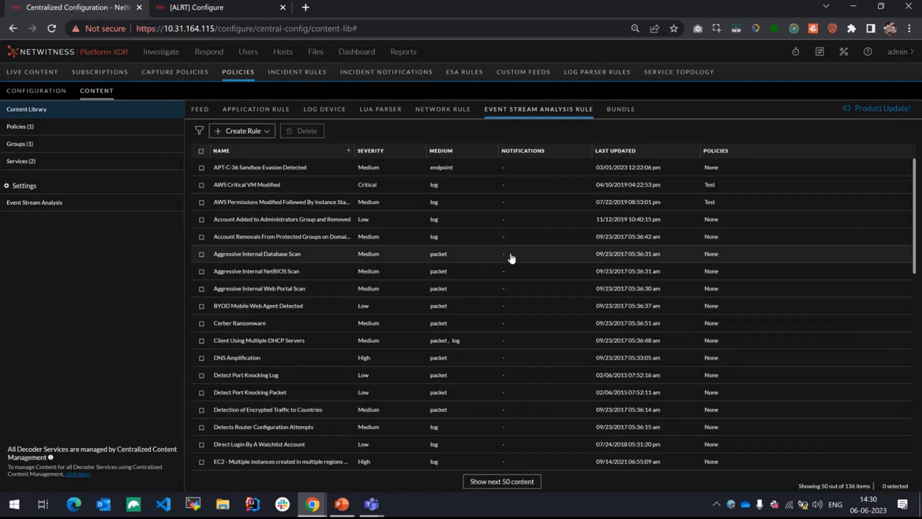
click(479, 236)
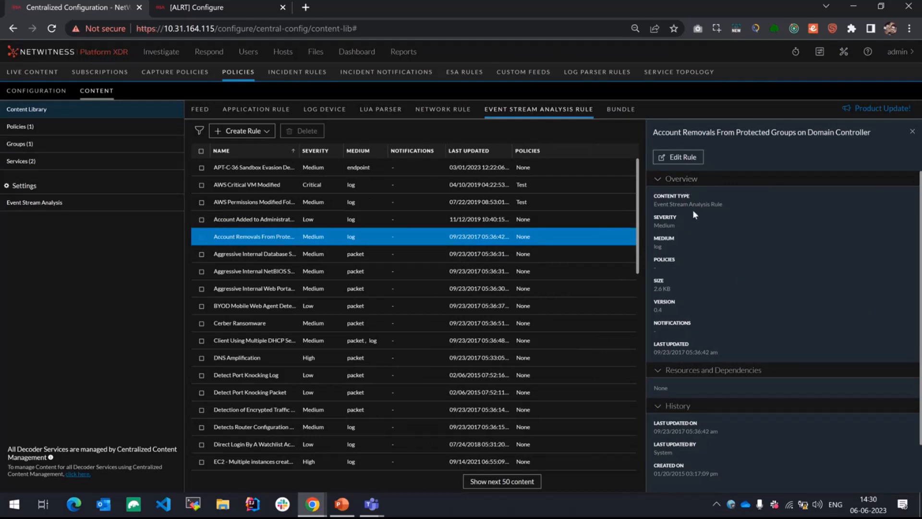
Step: Open the Test policy and display its Event Stream Analysis rules
click(123, 132)
click(222, 153)
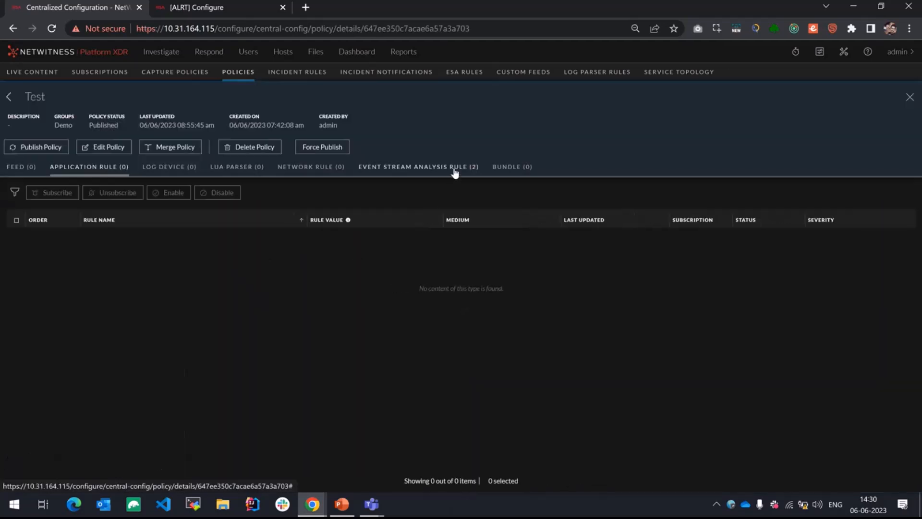
click(454, 172)
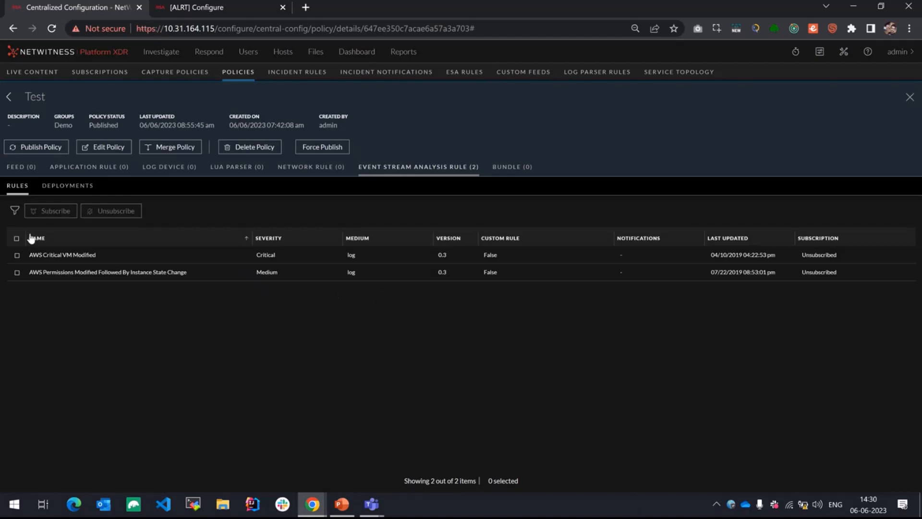
Step: Filter the Test policy's Event Stream Analysis rules to Medium and Critical severity
click(15, 211)
click(144, 272)
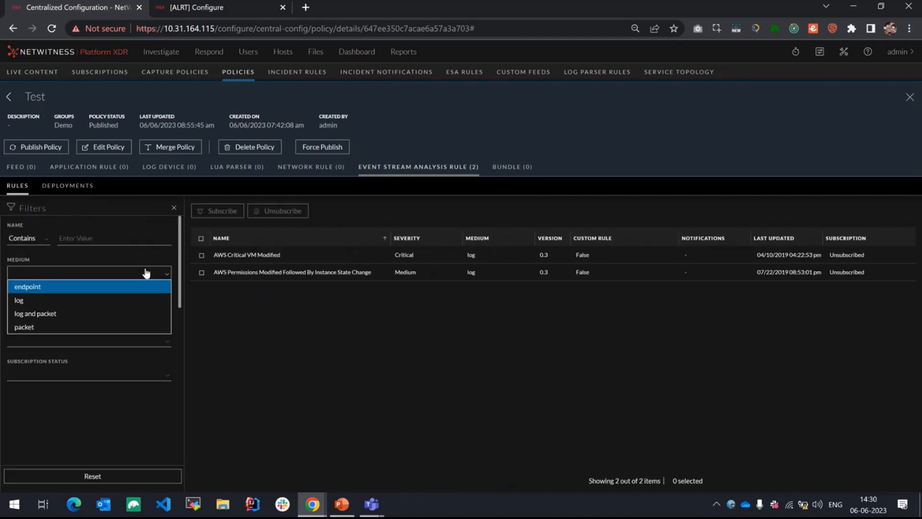
click(107, 444)
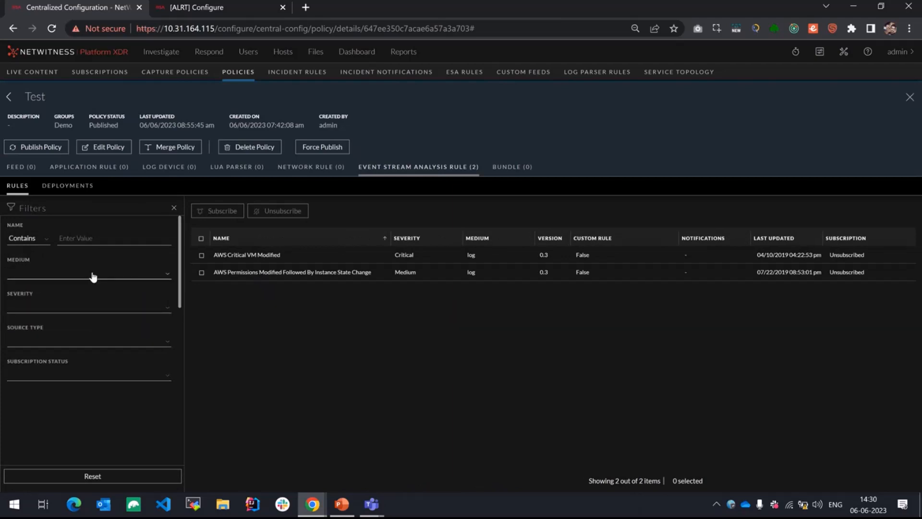
click(92, 306)
click(71, 334)
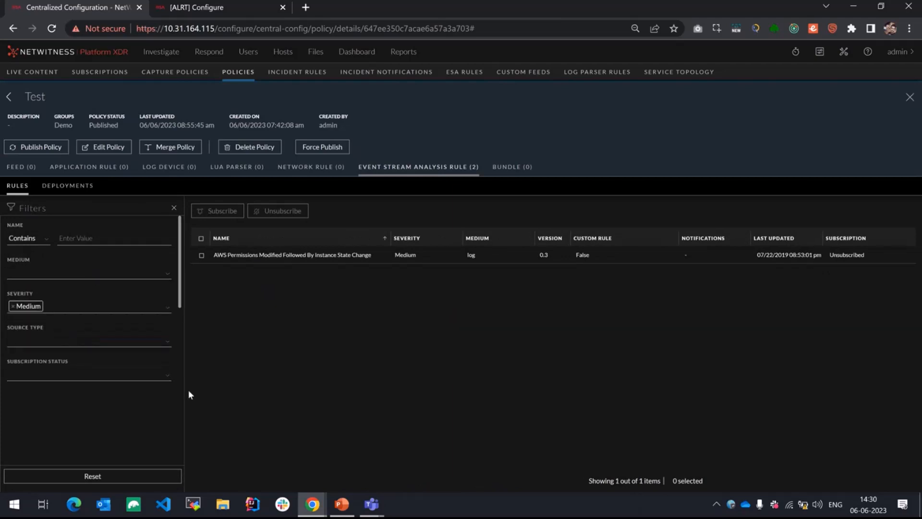
click(107, 308)
click(62, 362)
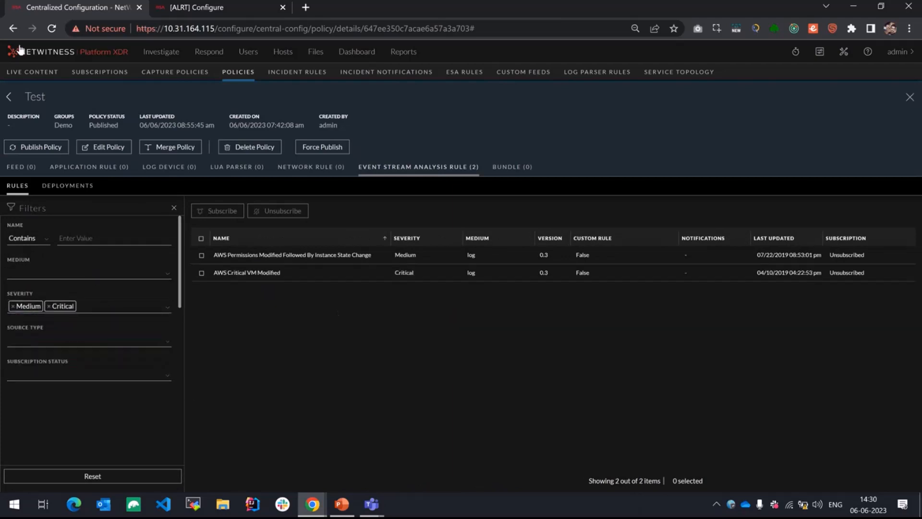
Step: Return to the content library and filter its Event Stream Analysis rules to Medium and High severity
click(8, 102)
click(63, 110)
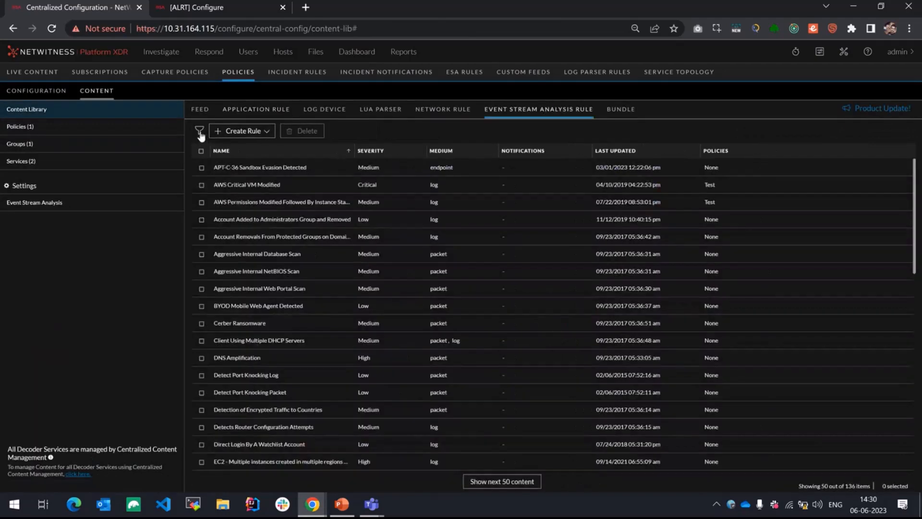
click(199, 131)
click(120, 196)
click(82, 224)
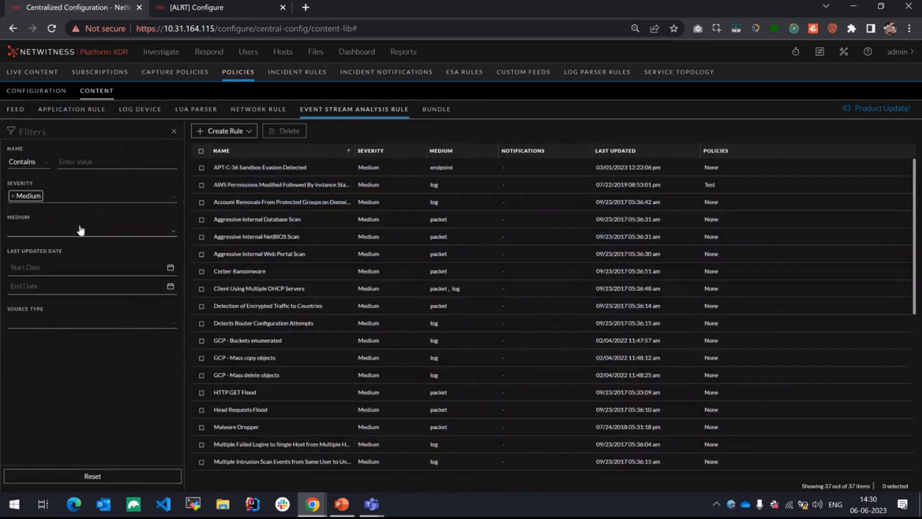
click(112, 201)
click(62, 237)
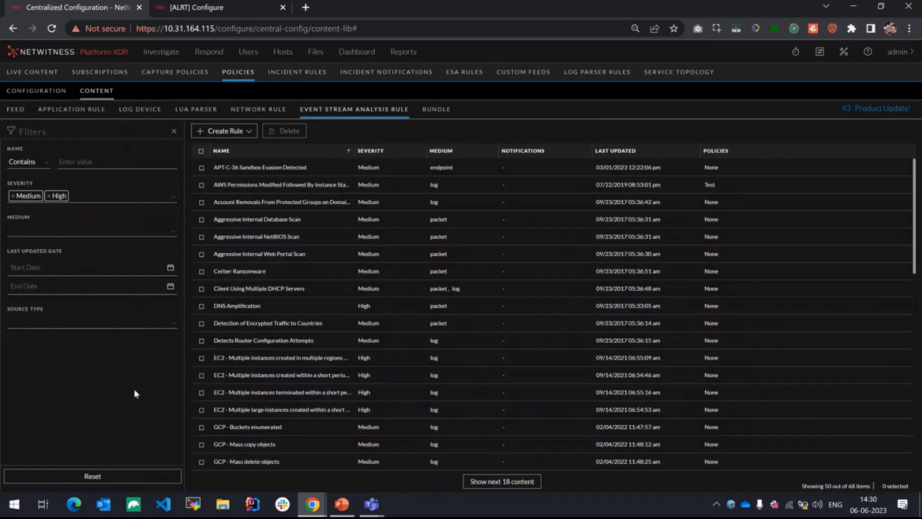
click(174, 132)
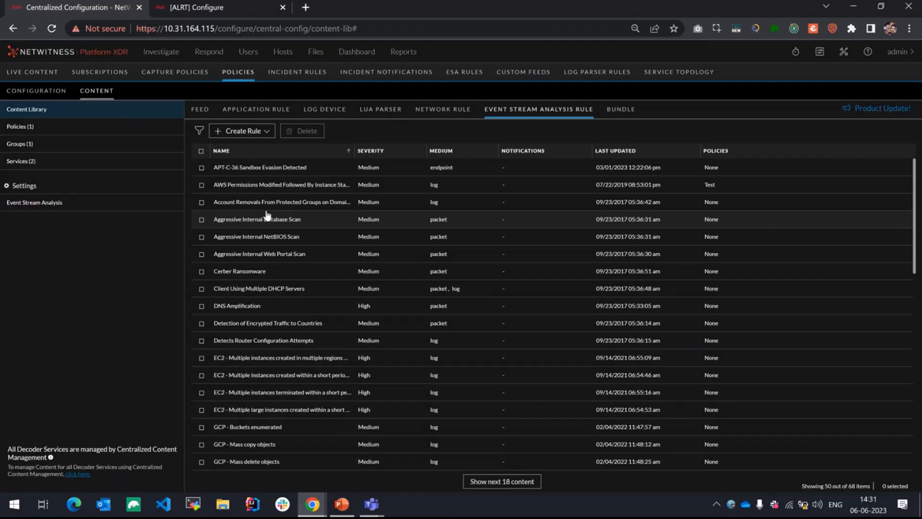
Step: Check the rule library on the ESA Rules configuration page, and return to the content library
click(217, 6)
click(219, 98)
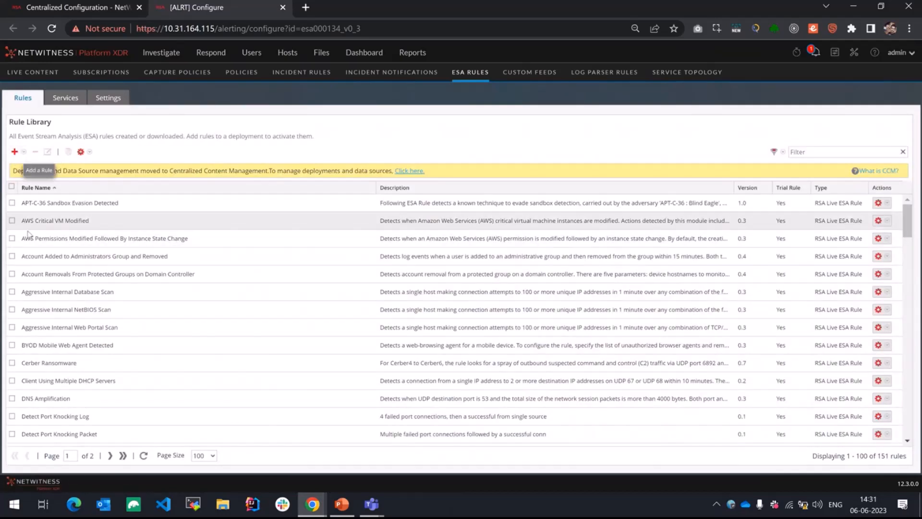
click(82, 8)
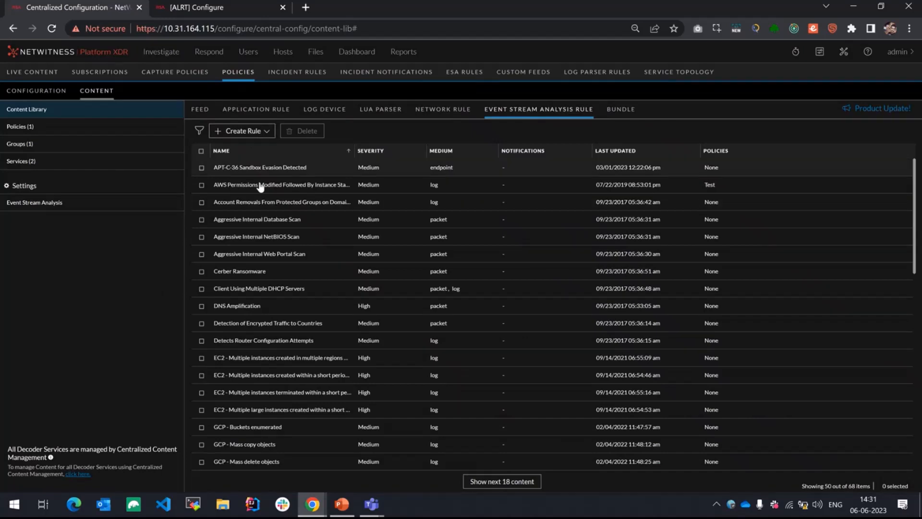
Step: Start a Rule Builder event stream analysis rule named "Demo Rule" with Medium severity
click(254, 136)
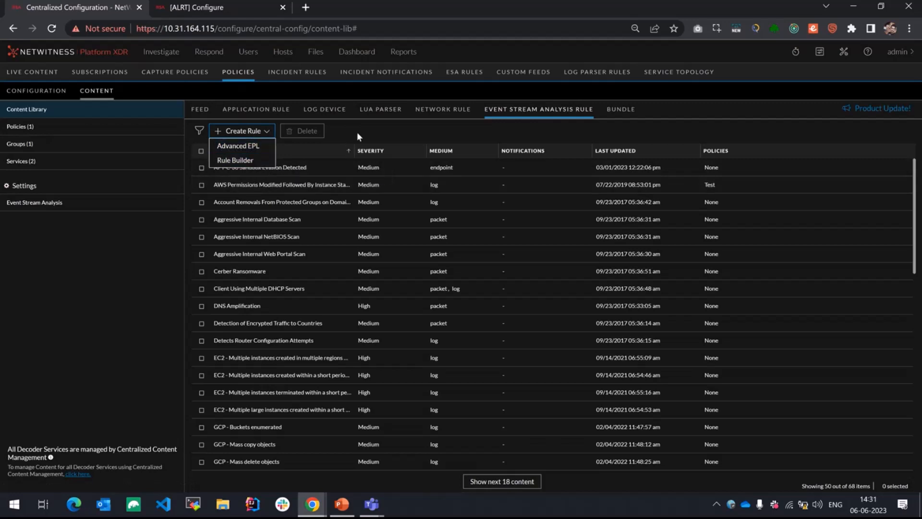
click(245, 134)
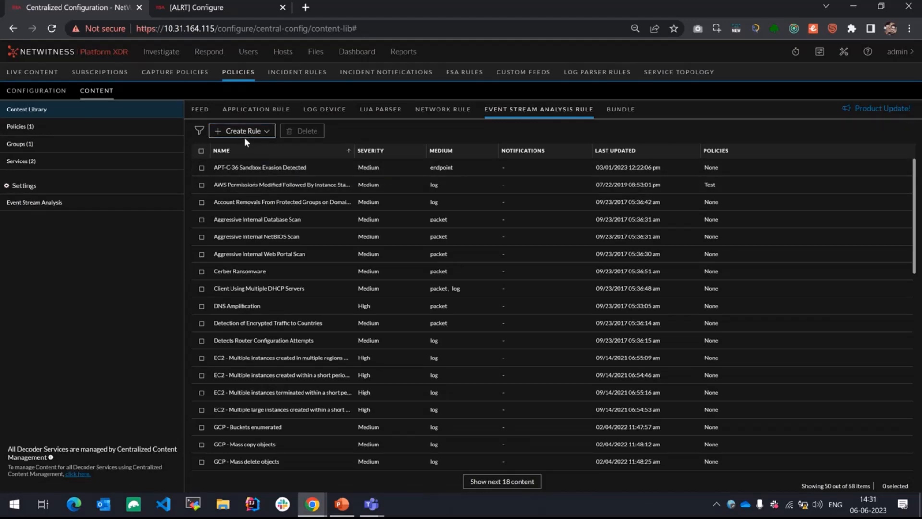
click(245, 134)
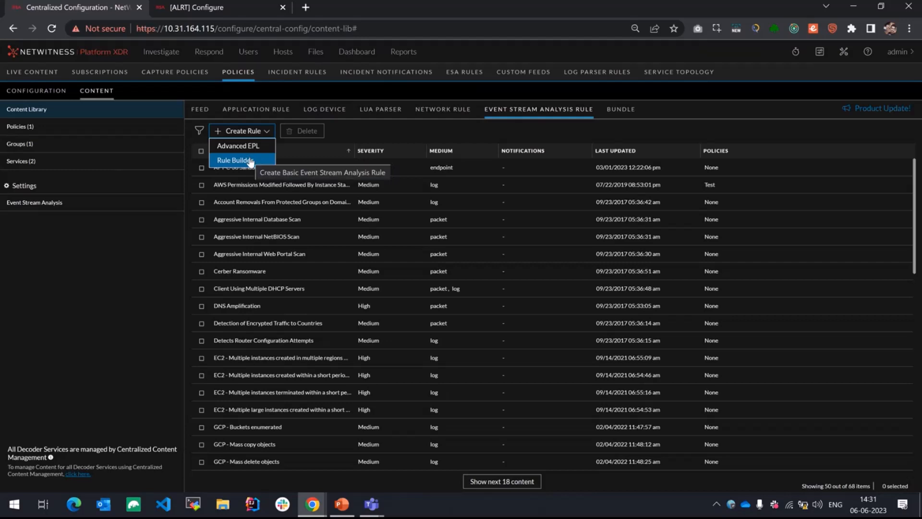
click(250, 161)
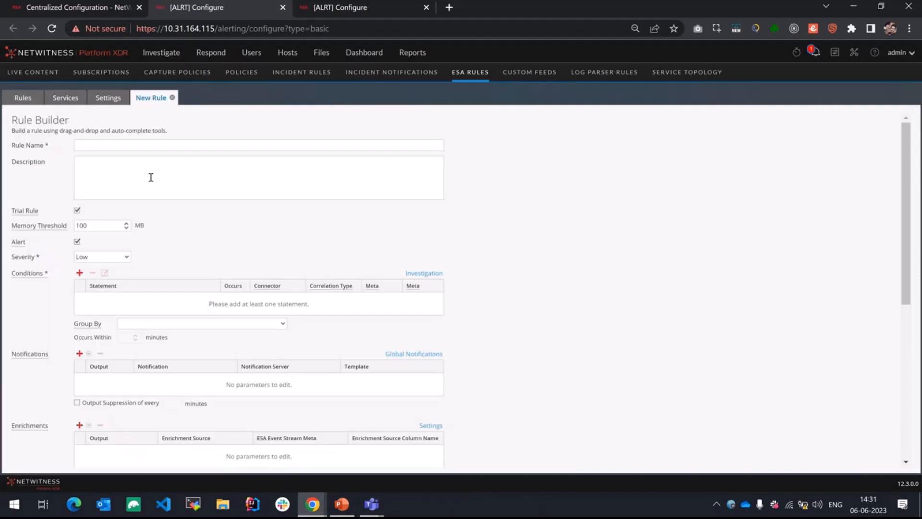
click(168, 143)
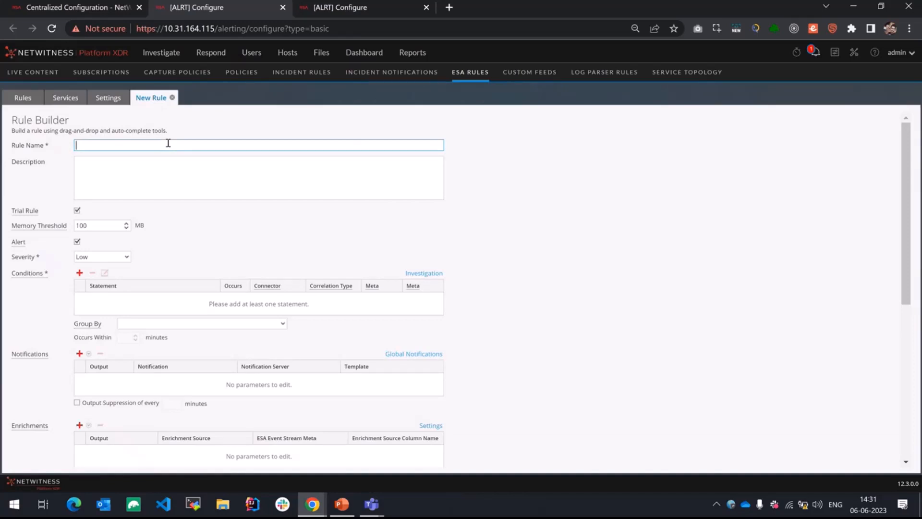
text(Demo Rule)
click(123, 257)
click(89, 276)
Step: Add a condition statement named "Demo condition" that triggers if all conditions are met
click(80, 274)
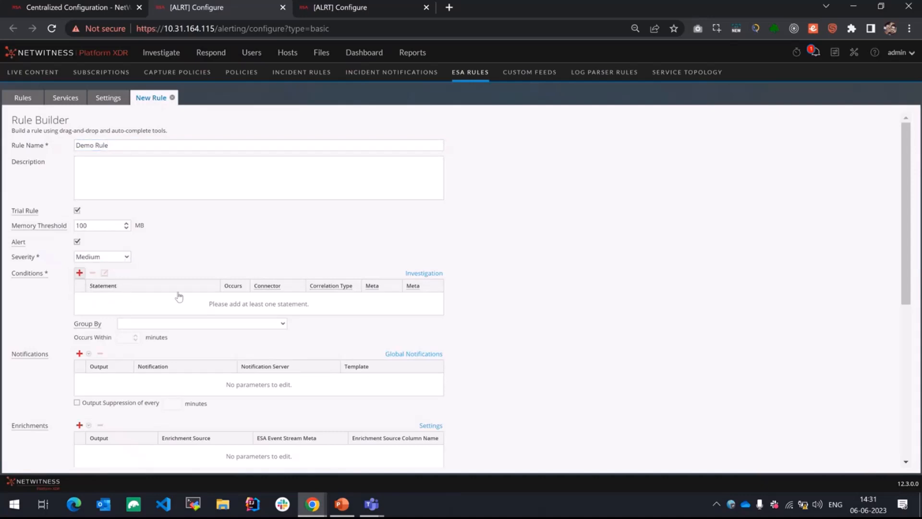
click(383, 216)
text(Demo condition)
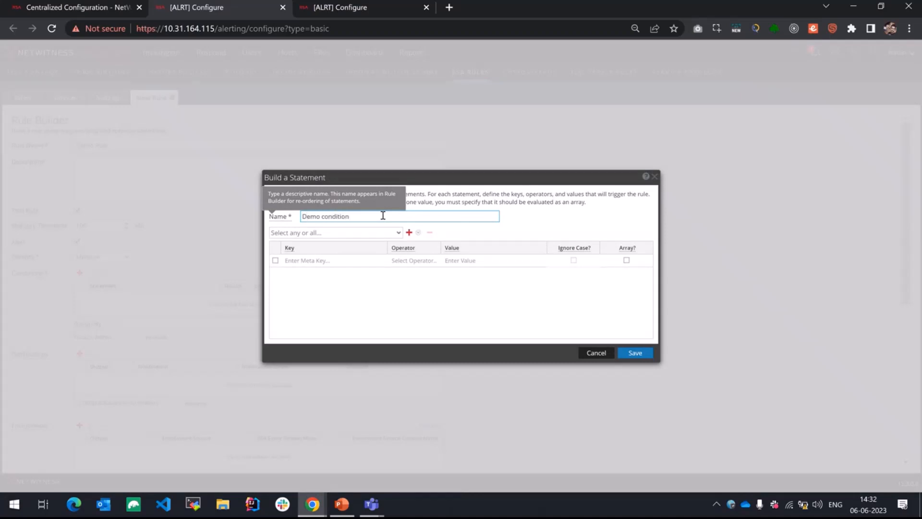
click(352, 232)
click(309, 246)
Step: Define the statement as event.OS is one of Windows, and save it
click(310, 257)
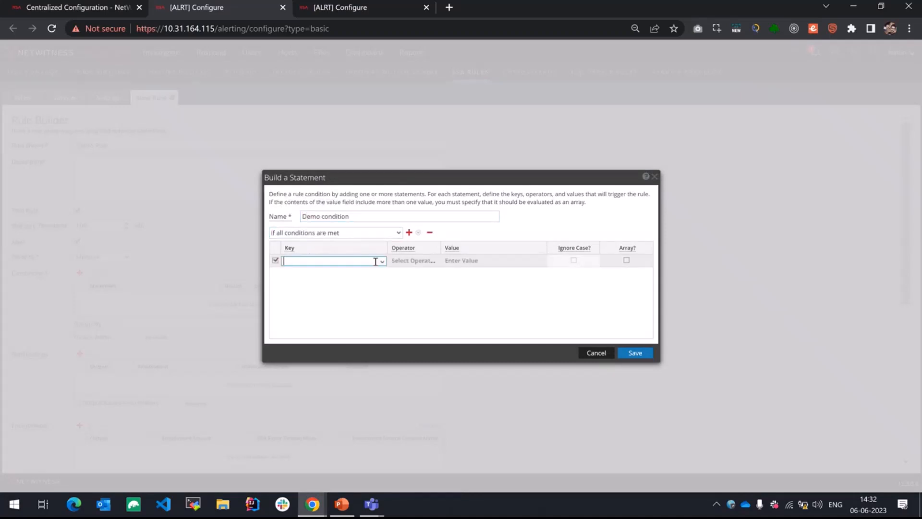
click(382, 261)
click(307, 272)
click(424, 260)
click(435, 261)
click(411, 284)
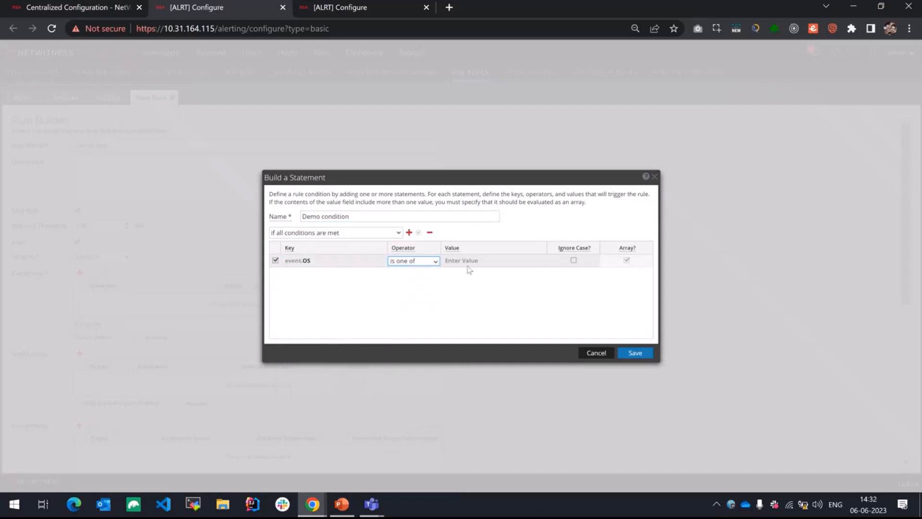
click(471, 261)
text(Windows)
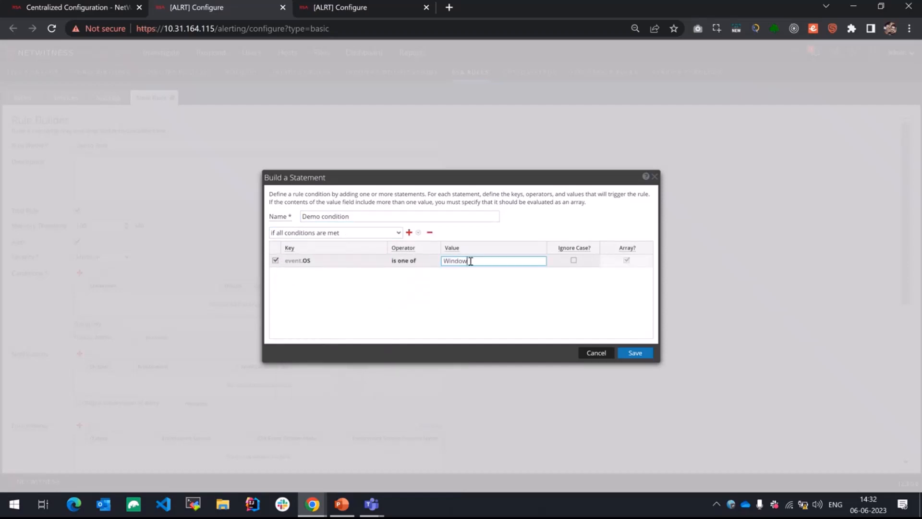
click(636, 353)
Step: Save Demo Rule and reload the Event Stream Analysis rule list in the content library
scroll(85, 420, down, 10)
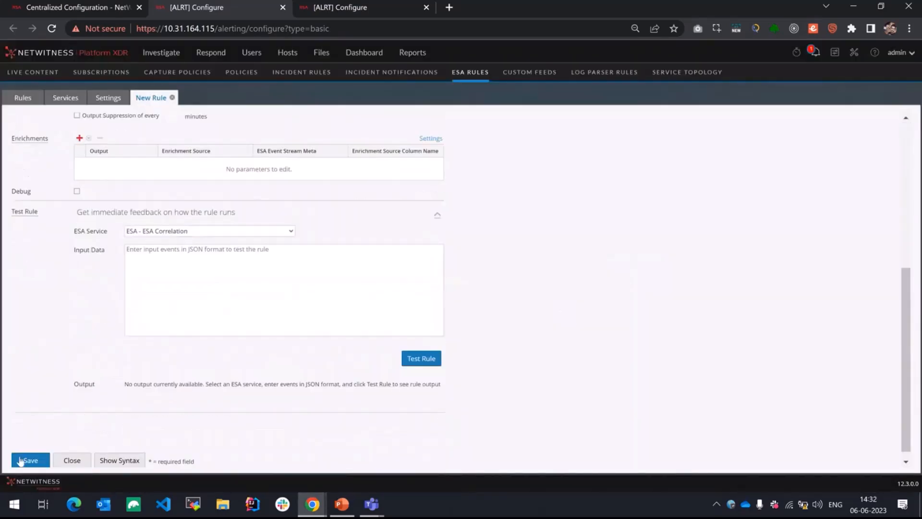
click(21, 460)
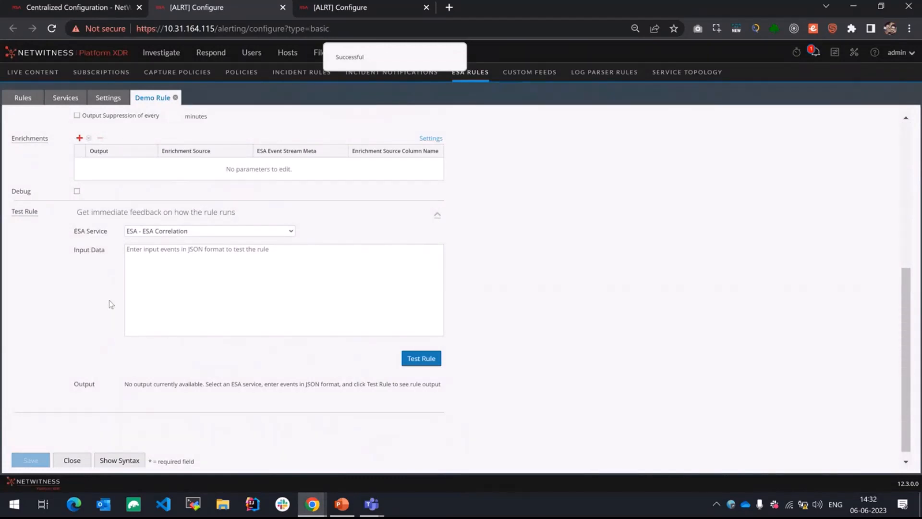
click(87, 7)
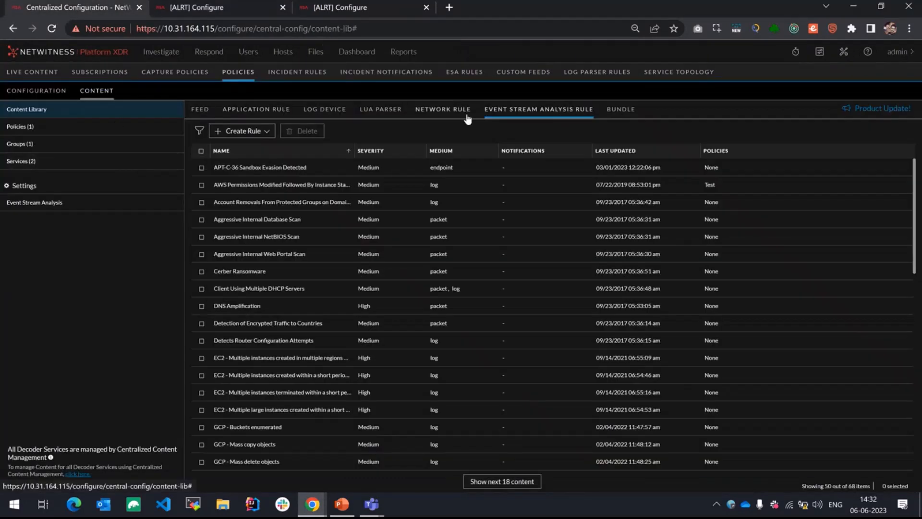
click(495, 115)
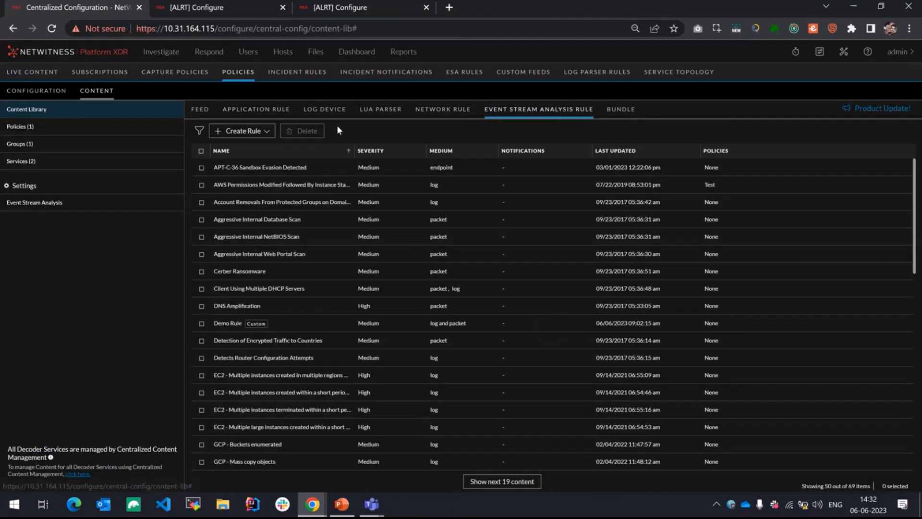
Step: Clear the severity filters and filter the rule list to names containing "Demo"
click(199, 131)
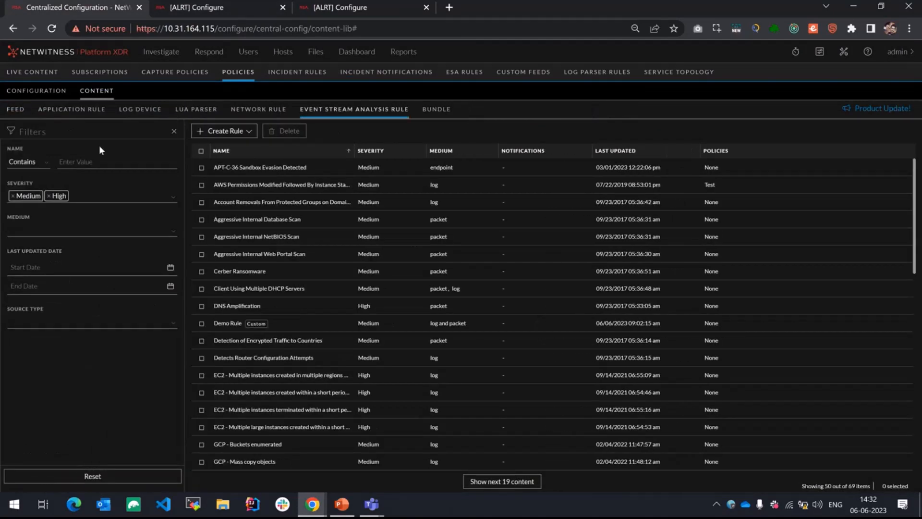
click(13, 196)
click(13, 196)
click(36, 164)
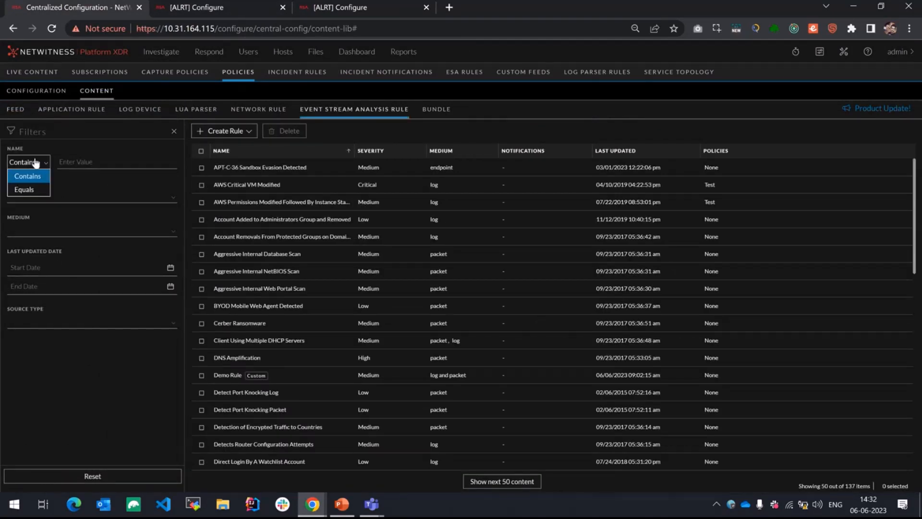
click(29, 189)
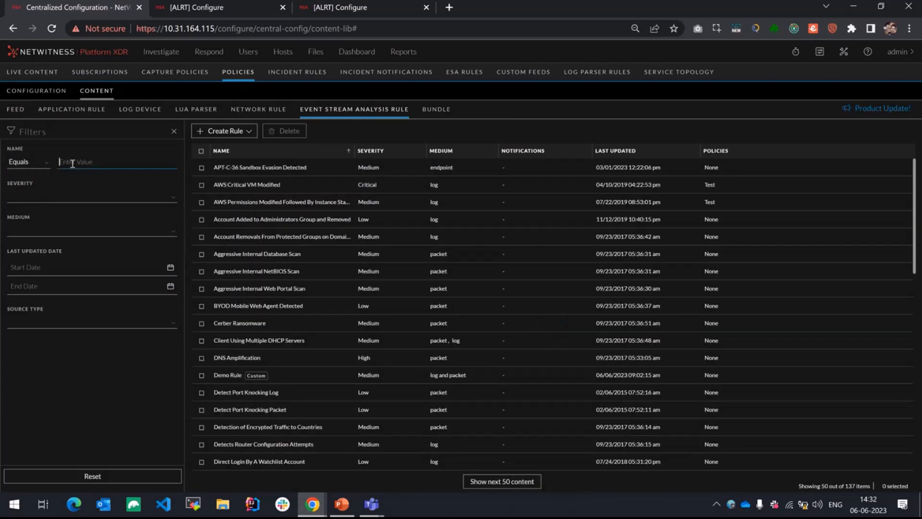
click(37, 163)
click(47, 177)
click(88, 161)
text(Demo)
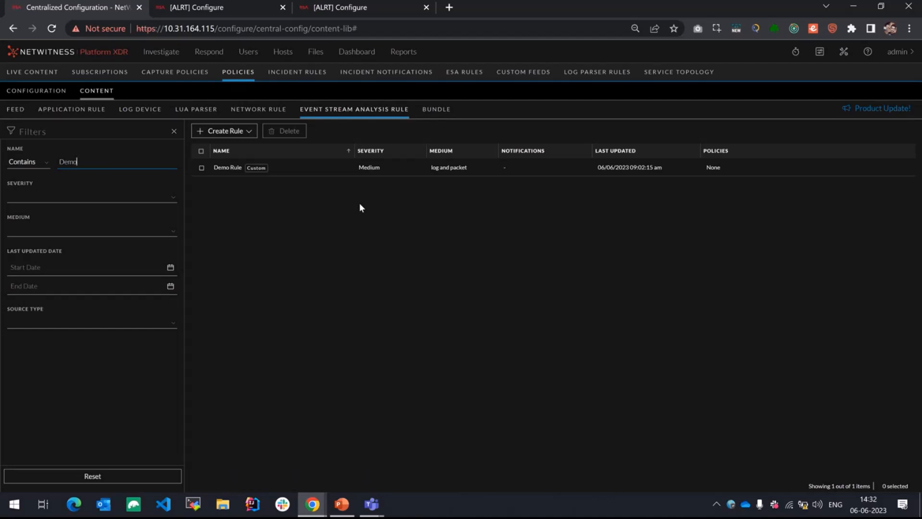
click(236, 7)
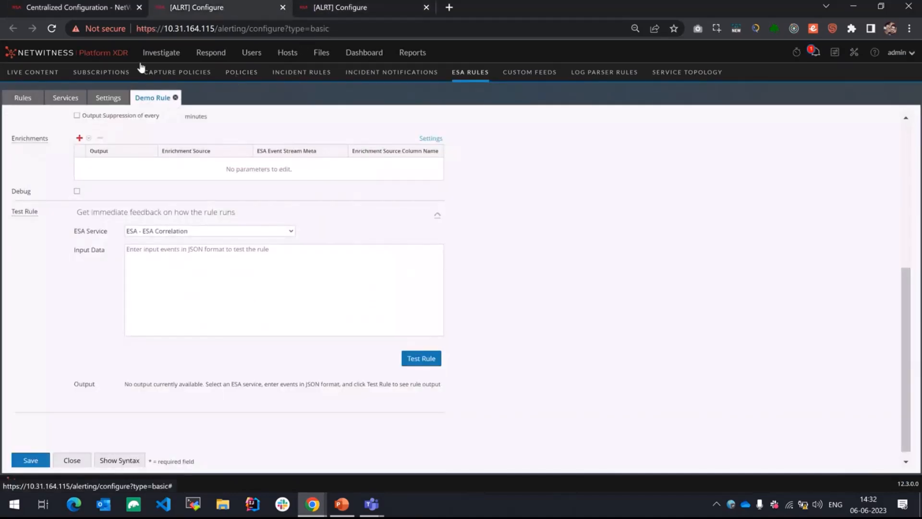
click(85, 8)
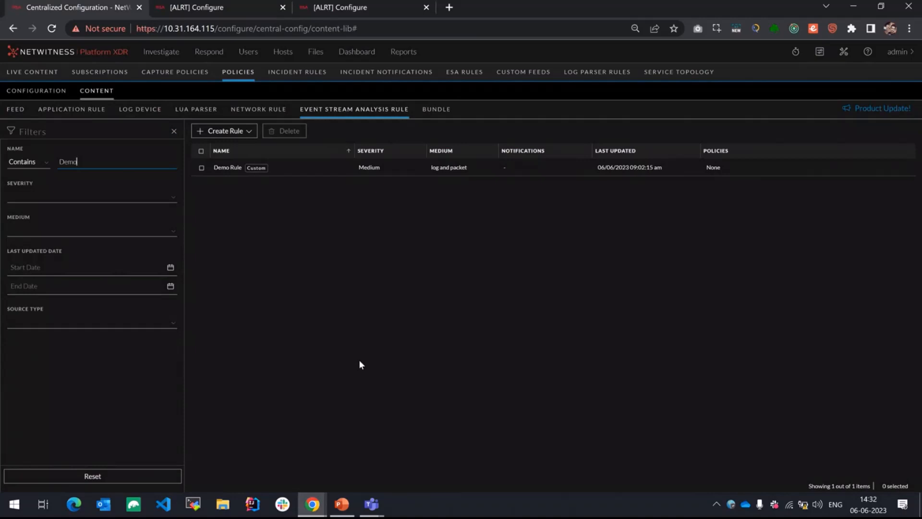
Step: Open Demo Rule for editing from the filtered rule list, set its severity to Low, and save it
click(400, 173)
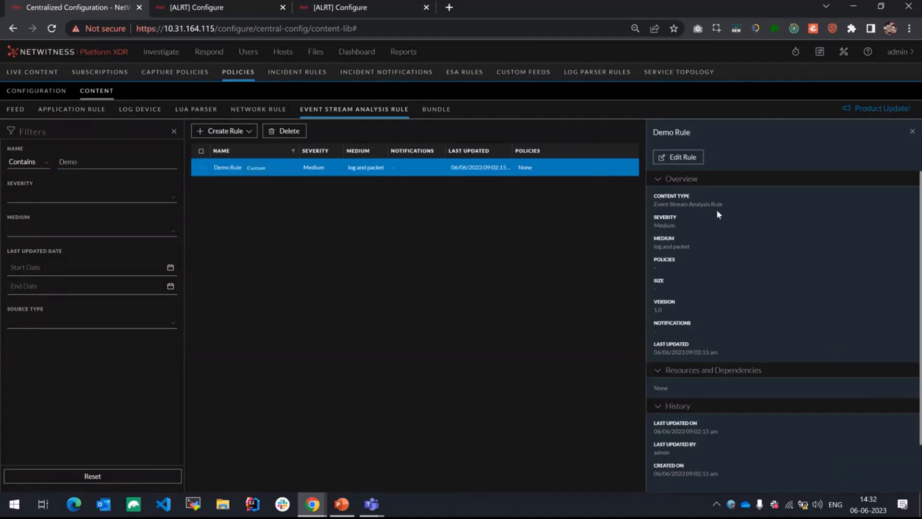
click(680, 159)
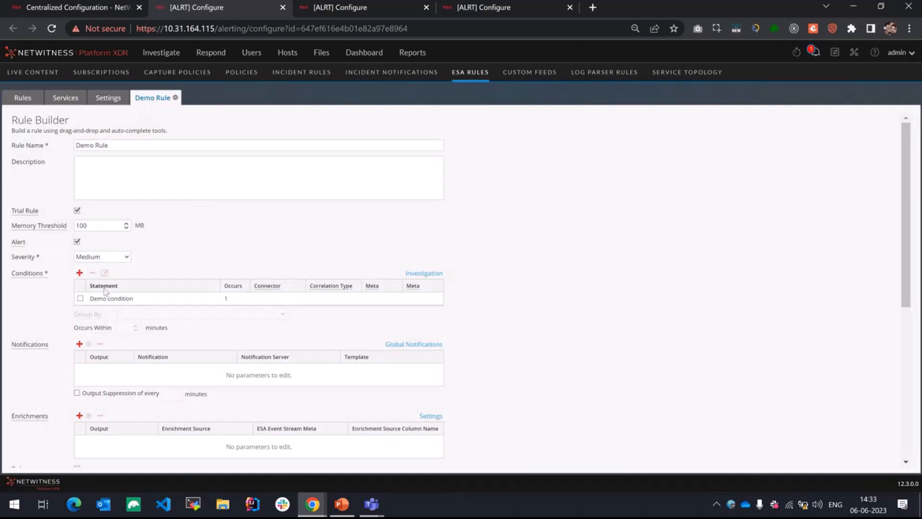
click(115, 258)
click(99, 267)
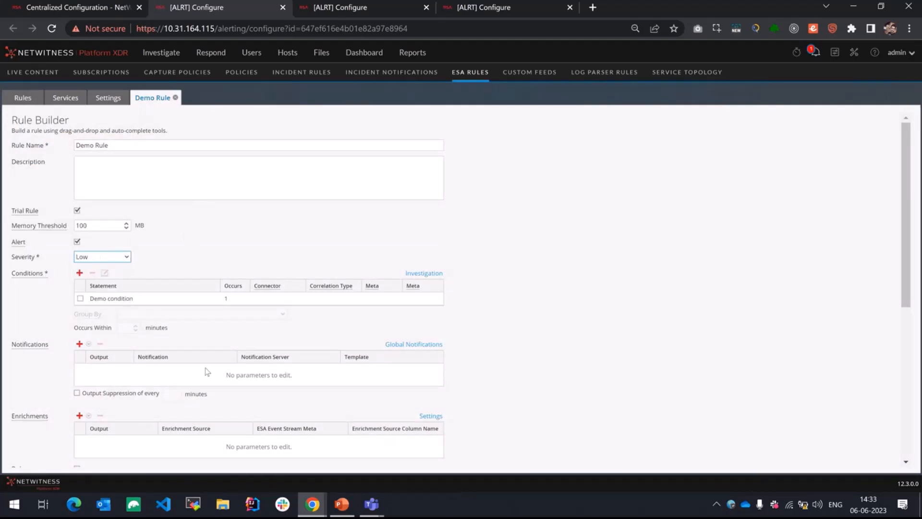
scroll(488, 350, down, 6)
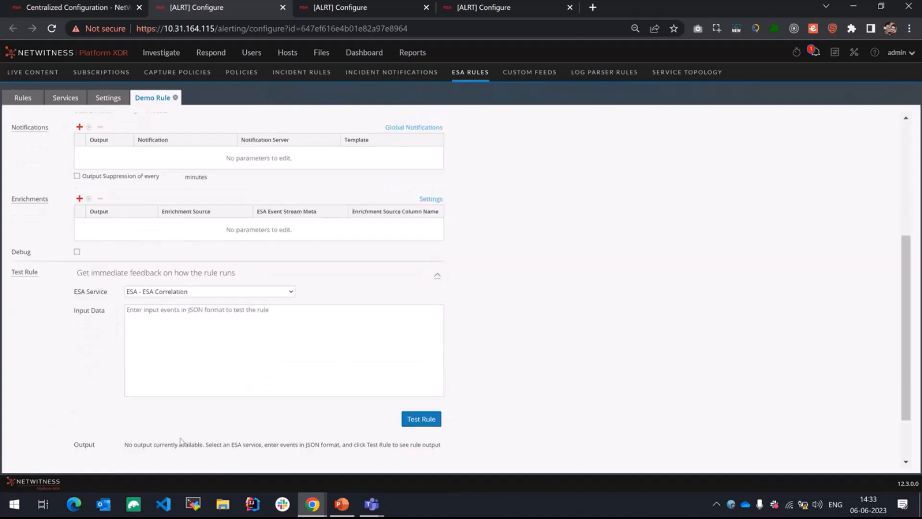
click(30, 450)
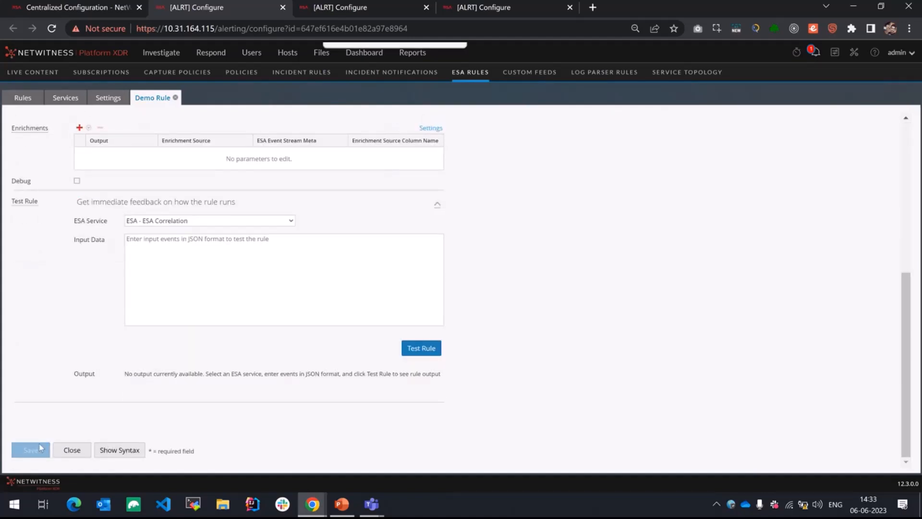
Step: Return to the content library, close Demo Rule's details, and open the Event Stream Analysis deployment settings
click(340, 504)
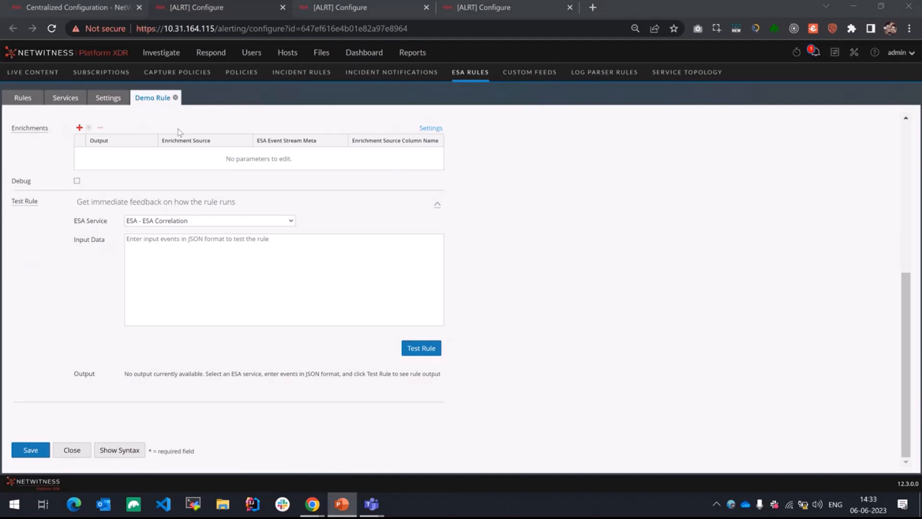
click(32, 8)
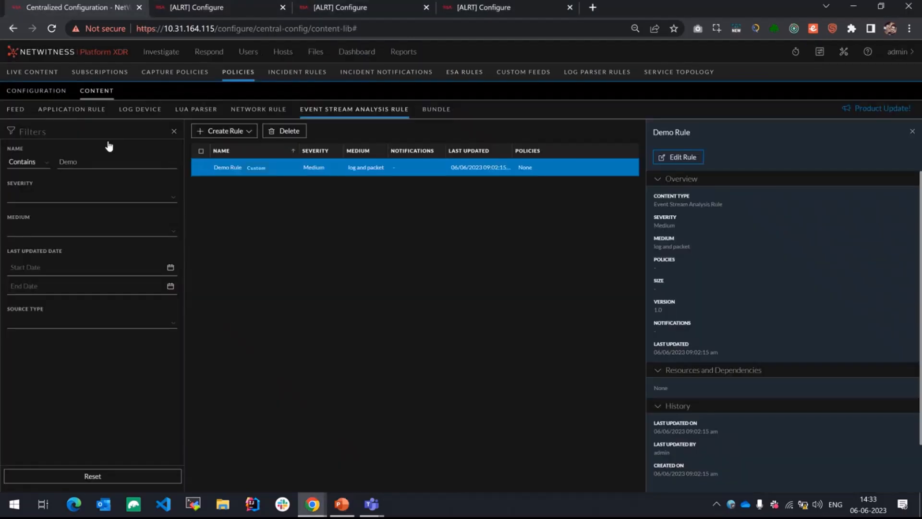
click(912, 131)
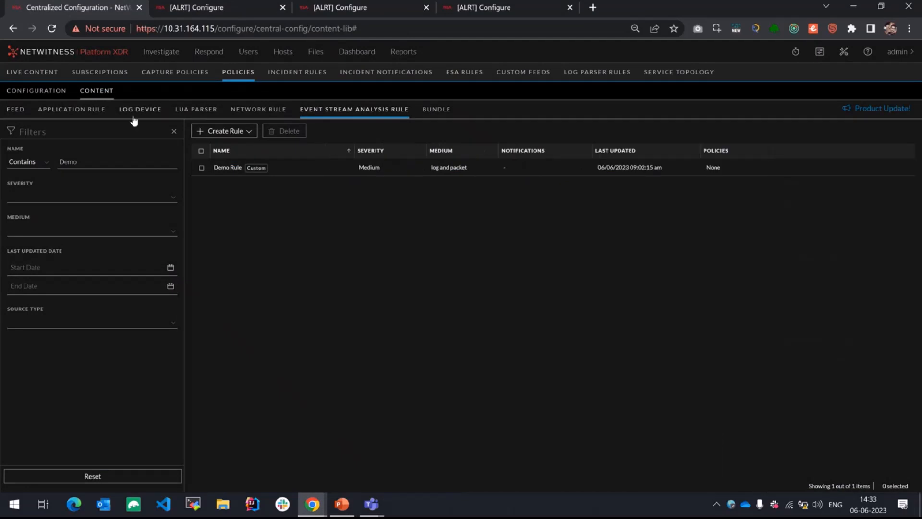
click(87, 91)
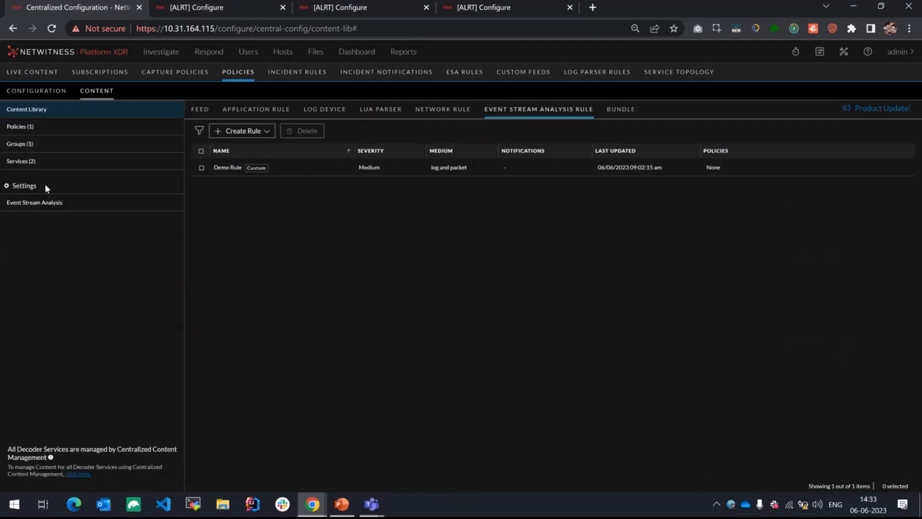
click(34, 202)
Step: View the Deployment-1 statistics for the ESA Correlation service on the older ESA rules page
click(217, 5)
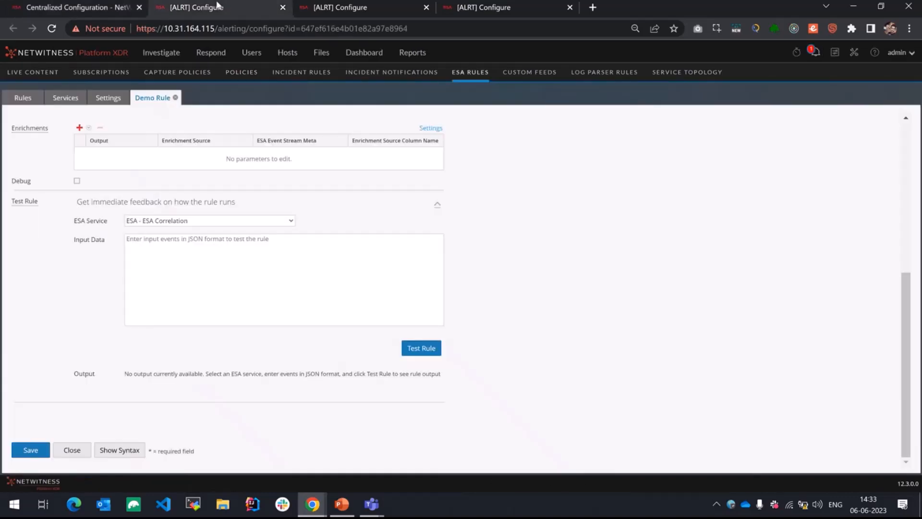
click(67, 99)
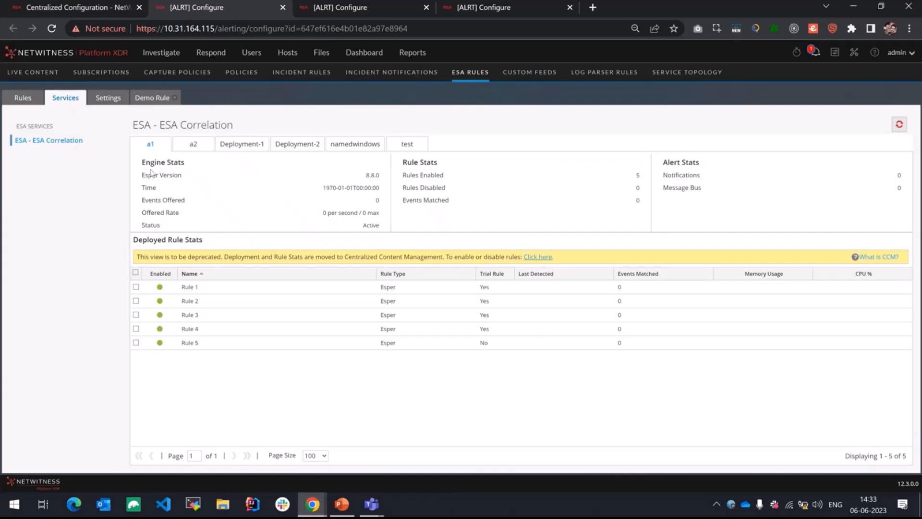
click(258, 147)
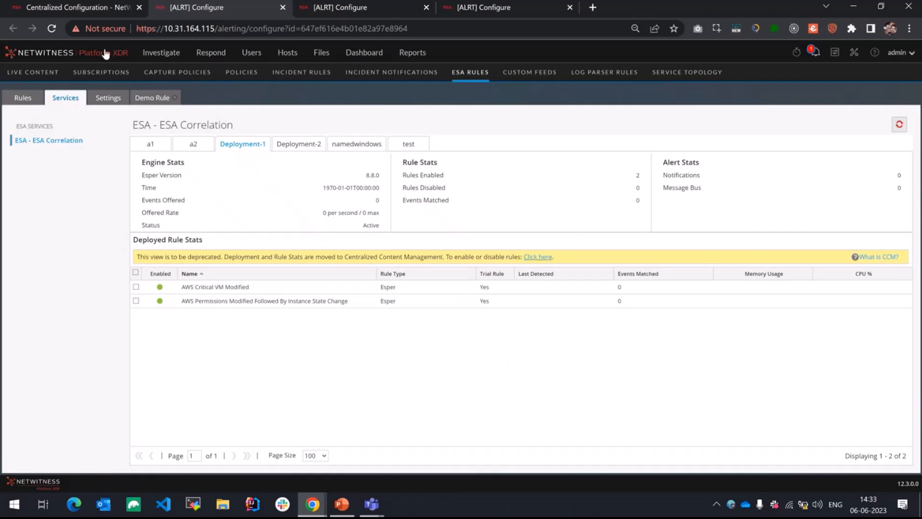
Step: Open the deployment stats of Deployment-1 from the centralized ESA deployments and select AWS Critical VM Modified to examine the enable and disable options
click(81, 9)
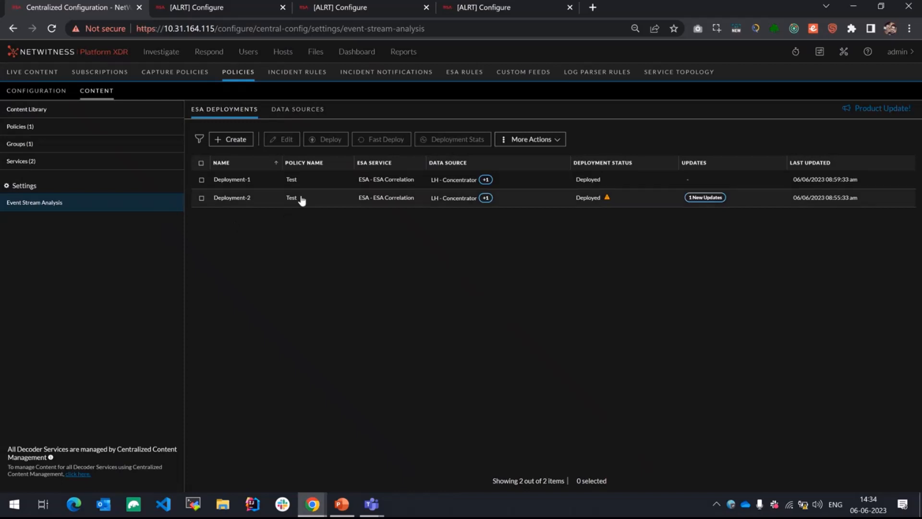
click(348, 186)
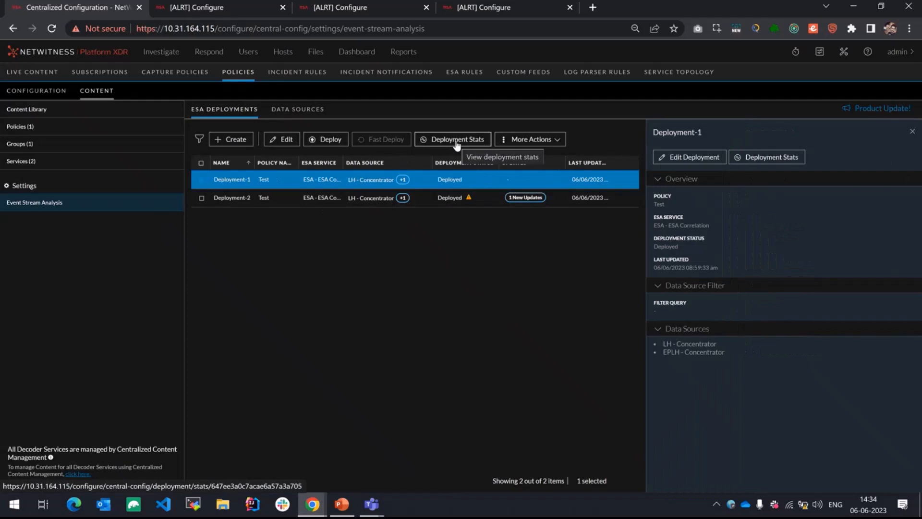
click(457, 140)
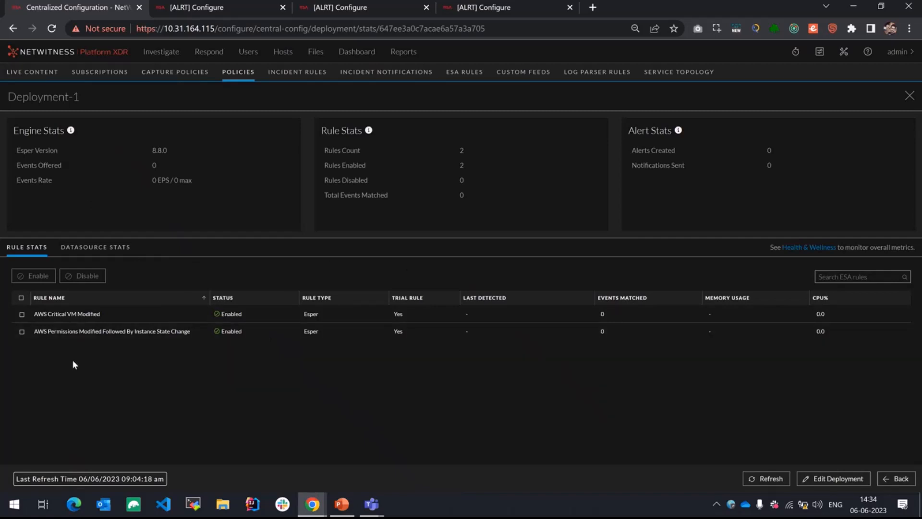
click(22, 314)
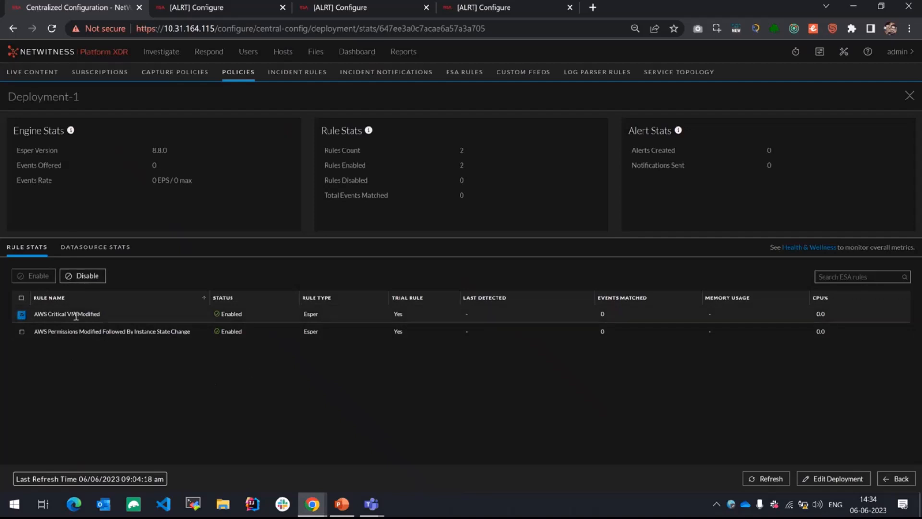
click(22, 331)
click(21, 332)
Step: Refresh Deployment-1's data source stats and look over its editable configuration without saving changes
click(121, 259)
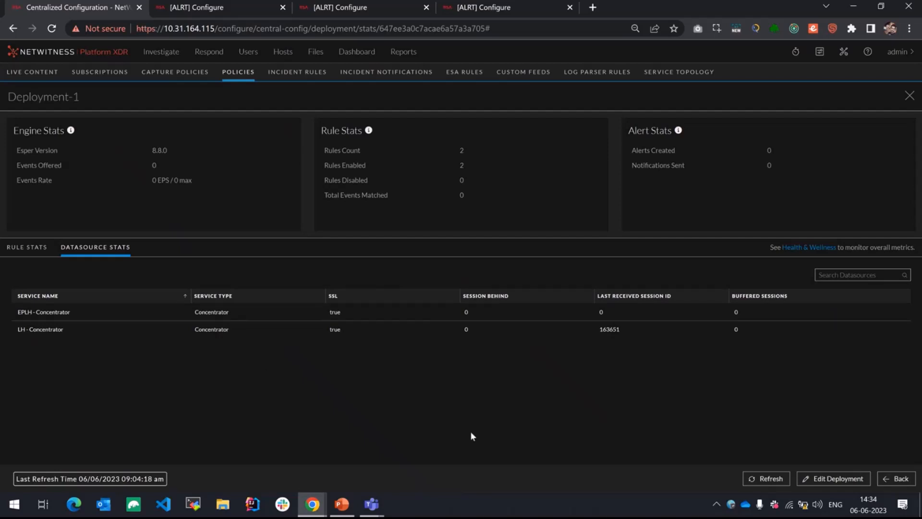
click(770, 479)
click(821, 480)
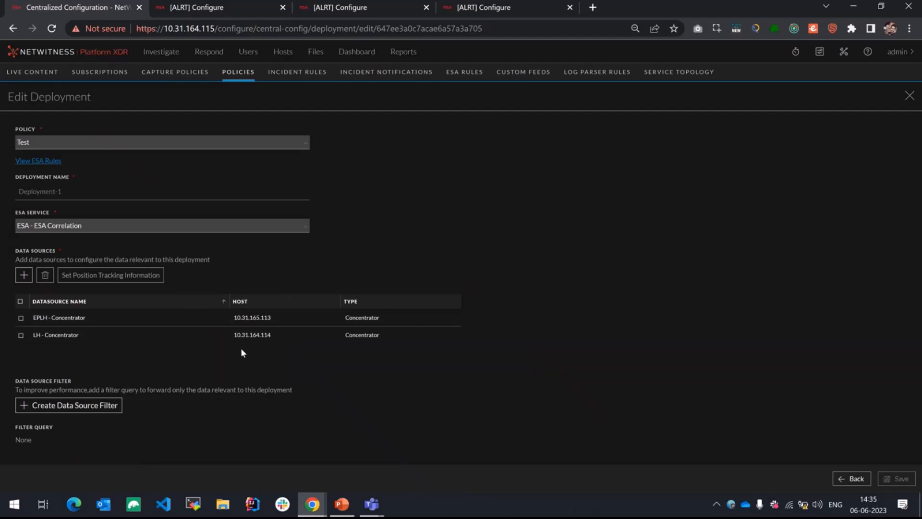
click(859, 478)
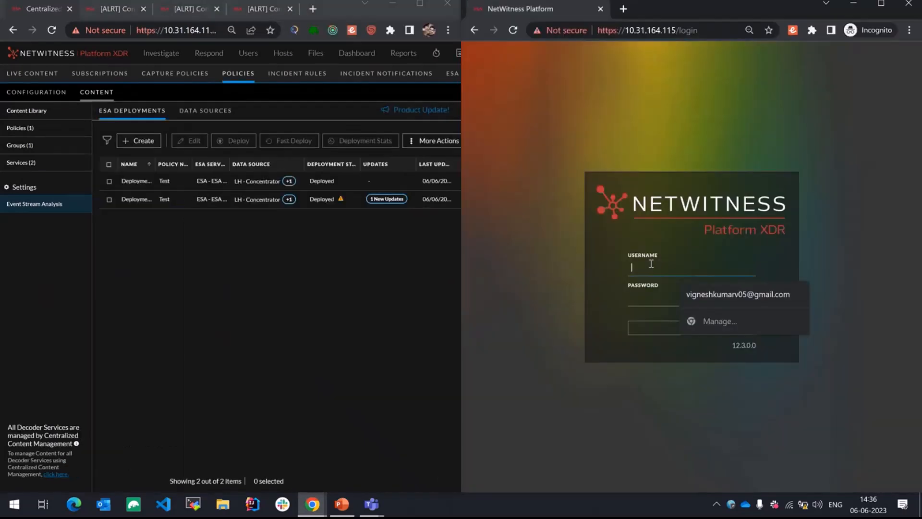
Step: Sign in to NetWitness in the incognito window as Content_admin with the account password
text(Content)
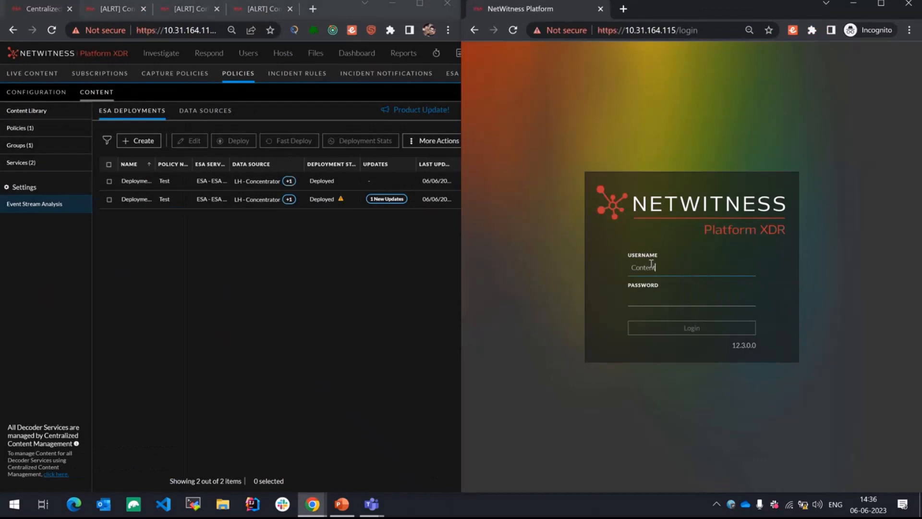
text(_admin)
key(Tab)
text(••)
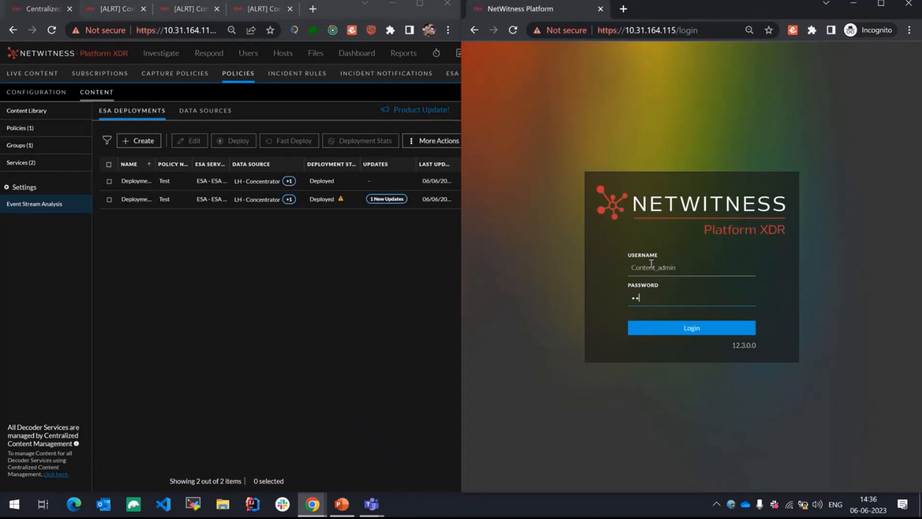
key(BackSpace)
key(BackSpace)
text(•••••••••)
key(Return)
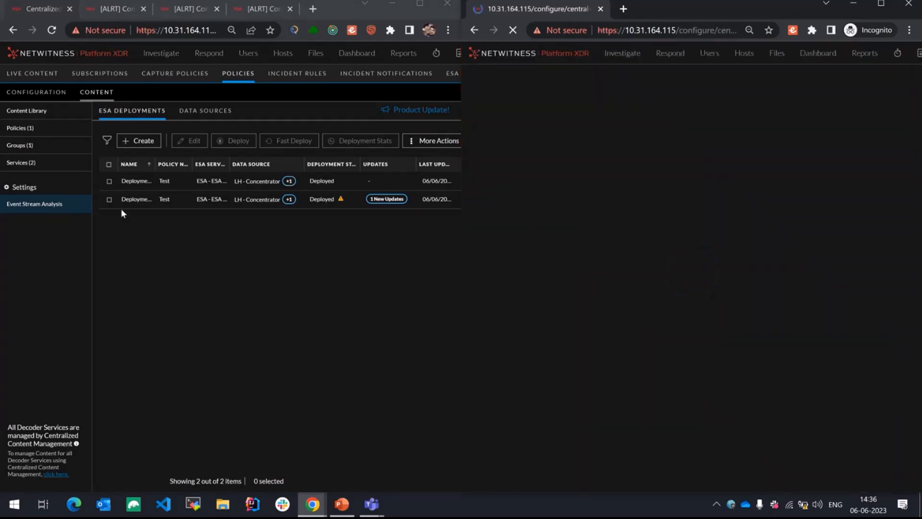
Step: Open Deployment-2 for editing in both the admin and Content_admin sessions and acknowledge the concurrent-editing notification in each
click(110, 200)
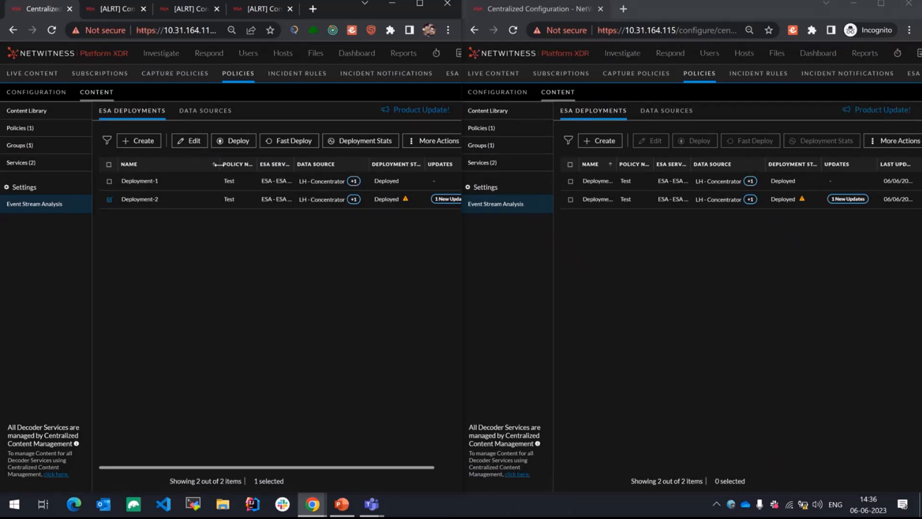
click(190, 141)
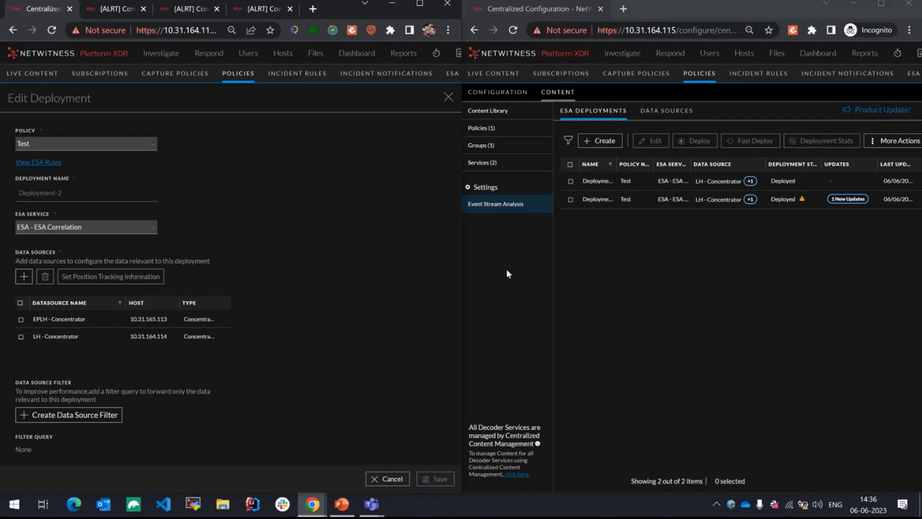
click(572, 201)
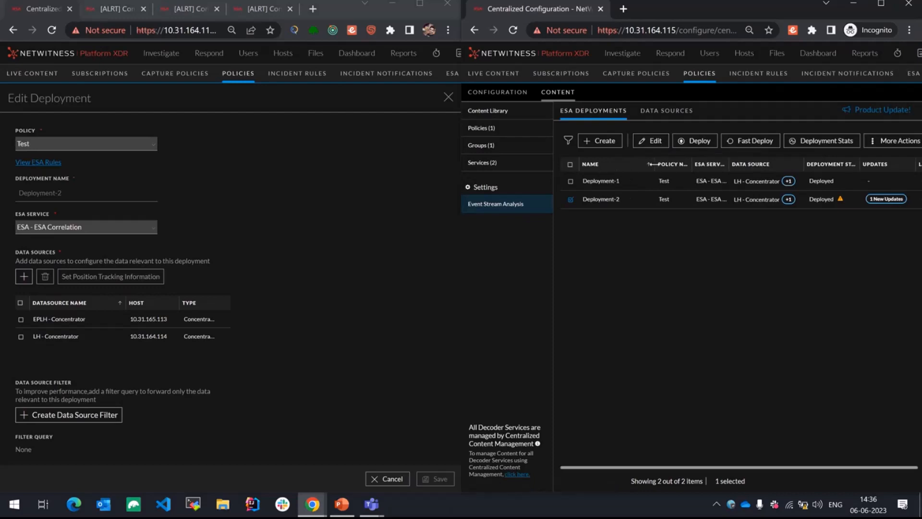
click(651, 140)
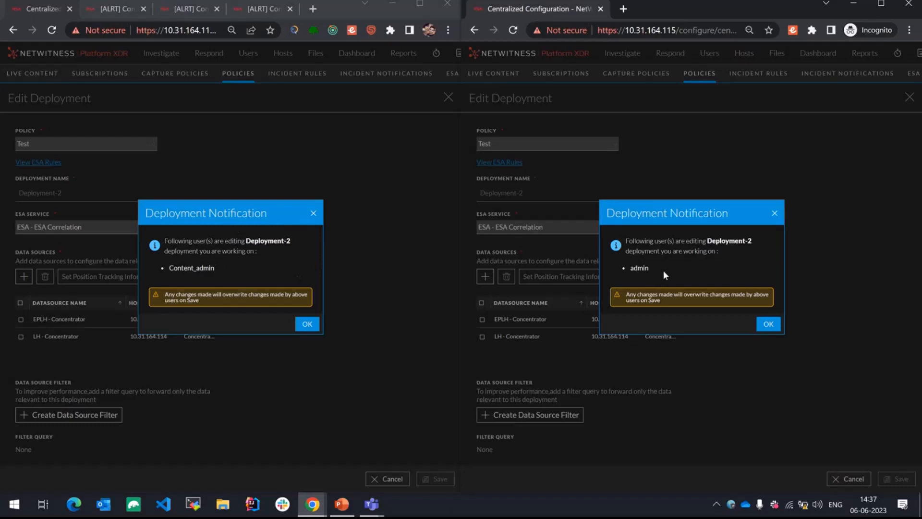
click(767, 324)
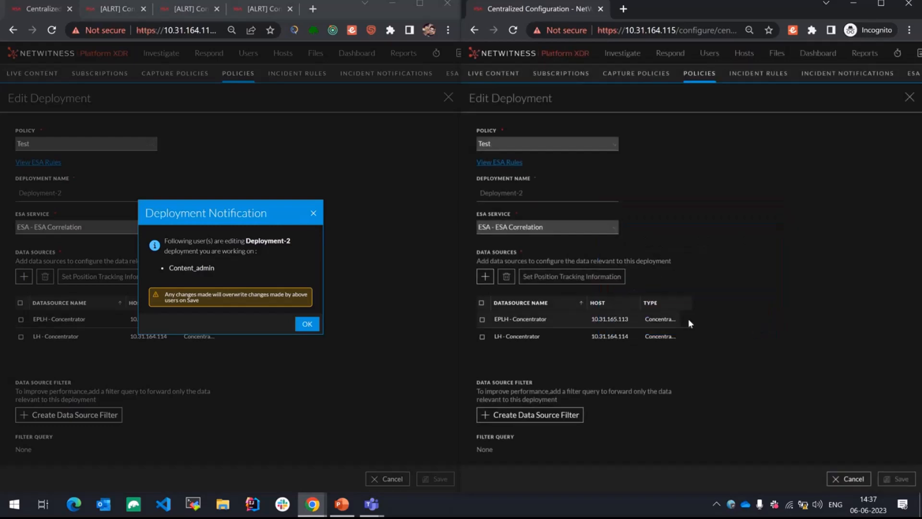
click(304, 324)
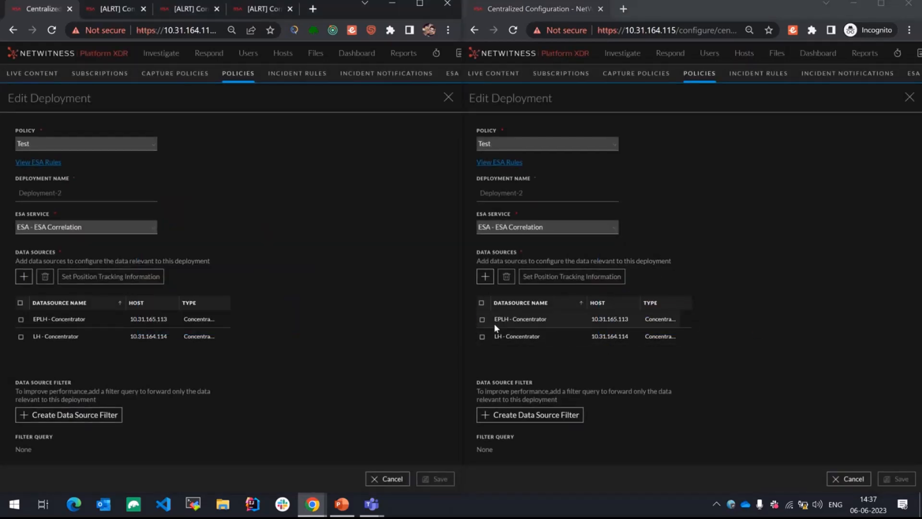
Step: Remove the LH - Concentrator data source from Deployment-2 as Content_admin, save, and acknowledge the update notification in the admin session
click(482, 337)
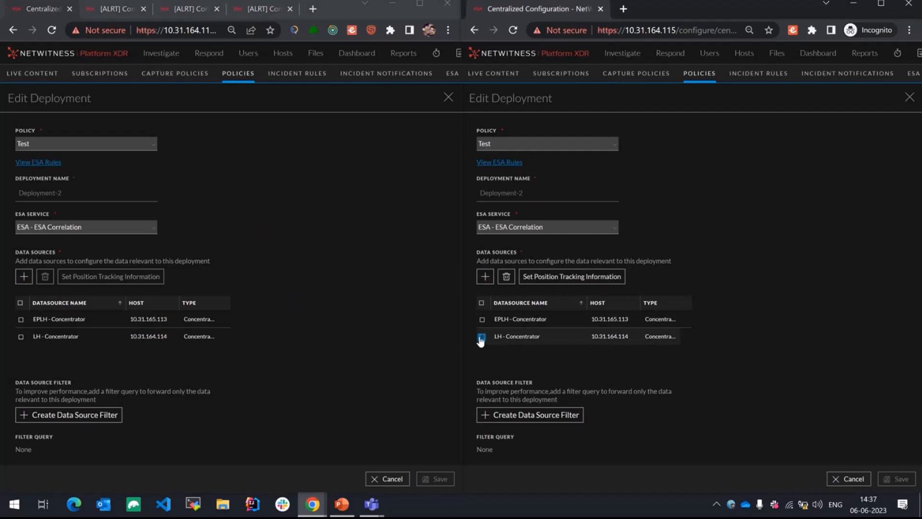
click(506, 276)
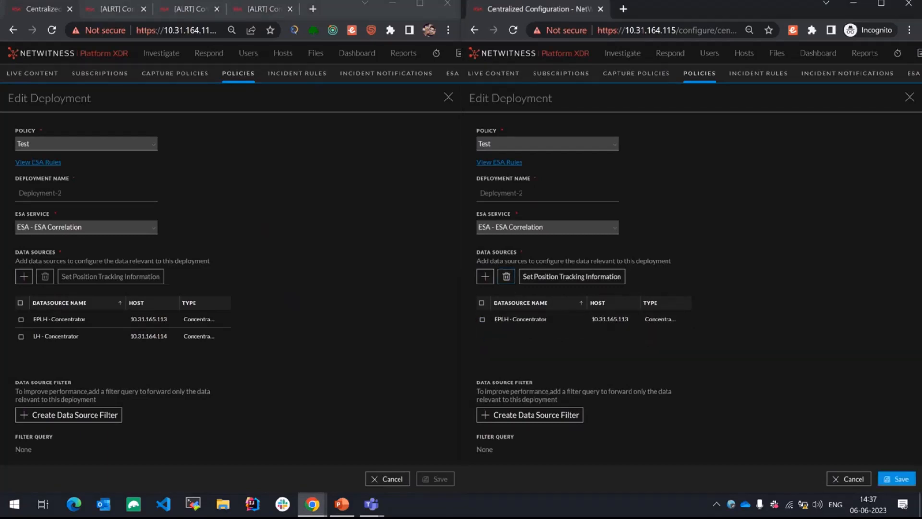
click(897, 479)
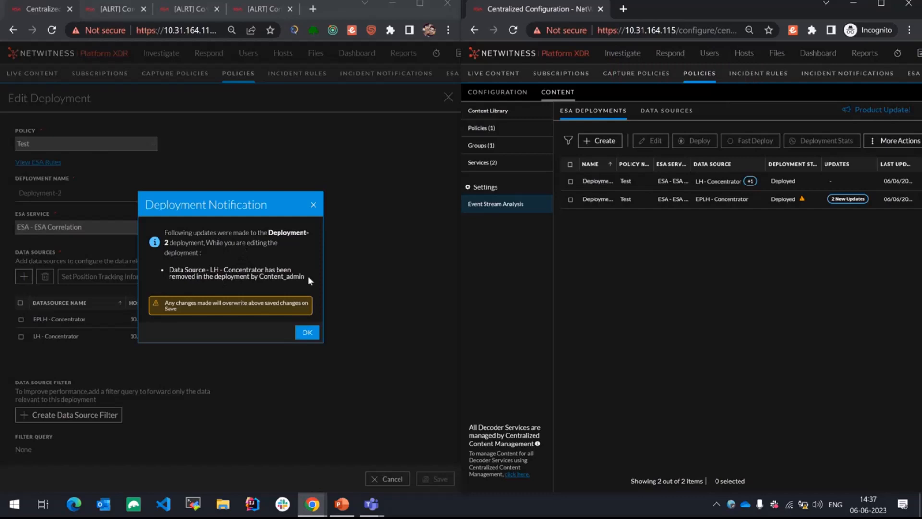
click(307, 332)
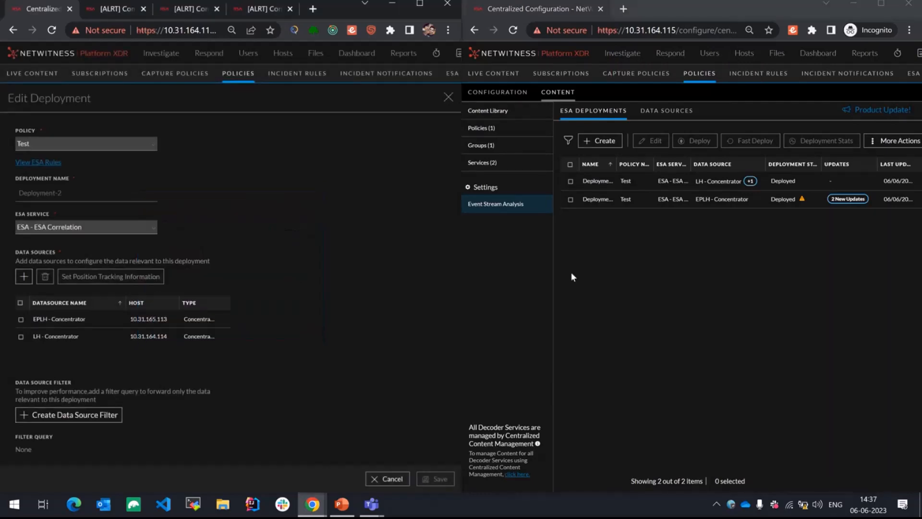
Step: Remove Deployment-2 in the Content_admin session and acknowledge the removal notification in the admin session
click(571, 199)
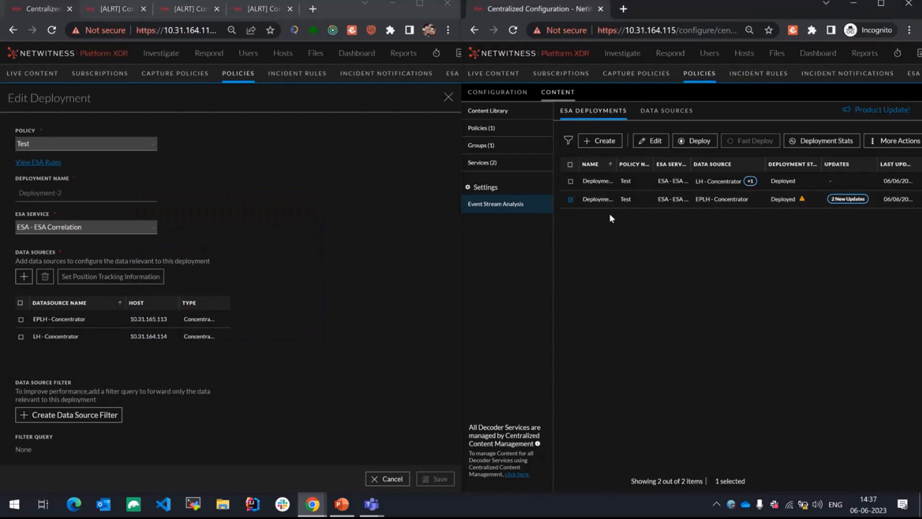
click(894, 144)
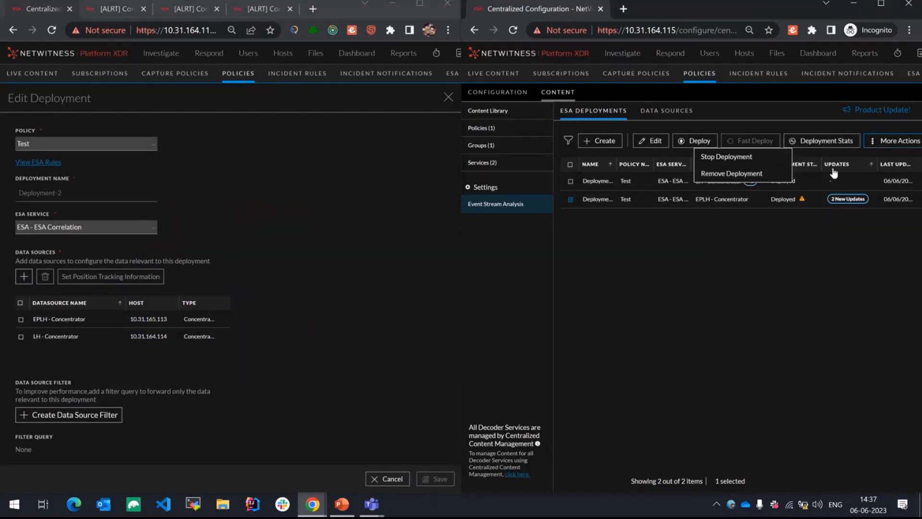
click(725, 176)
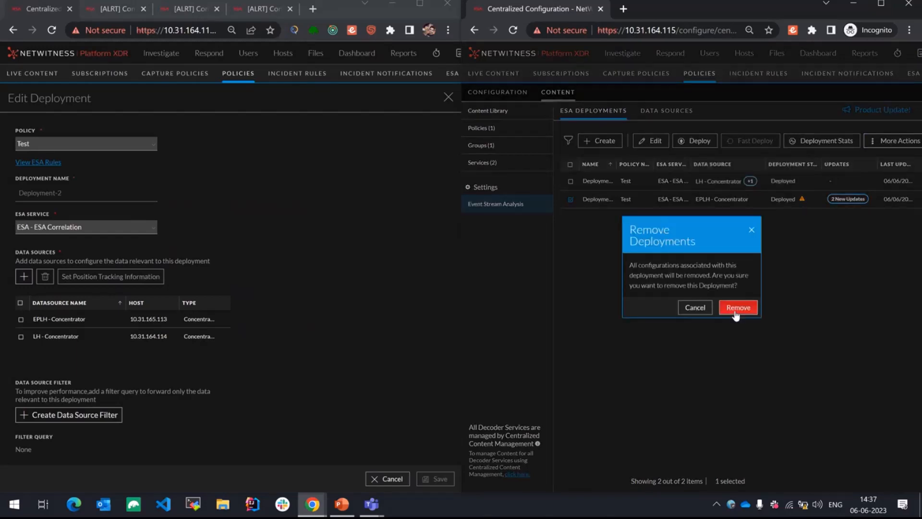
click(736, 309)
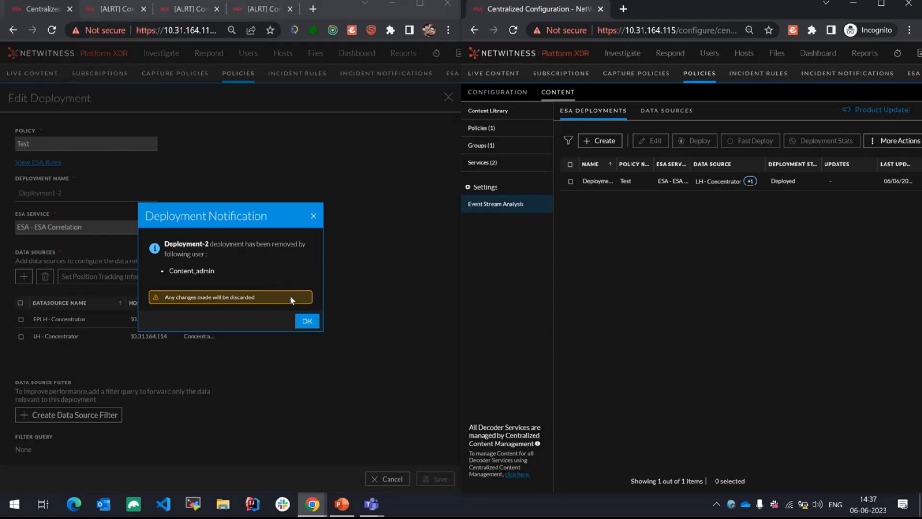
click(309, 327)
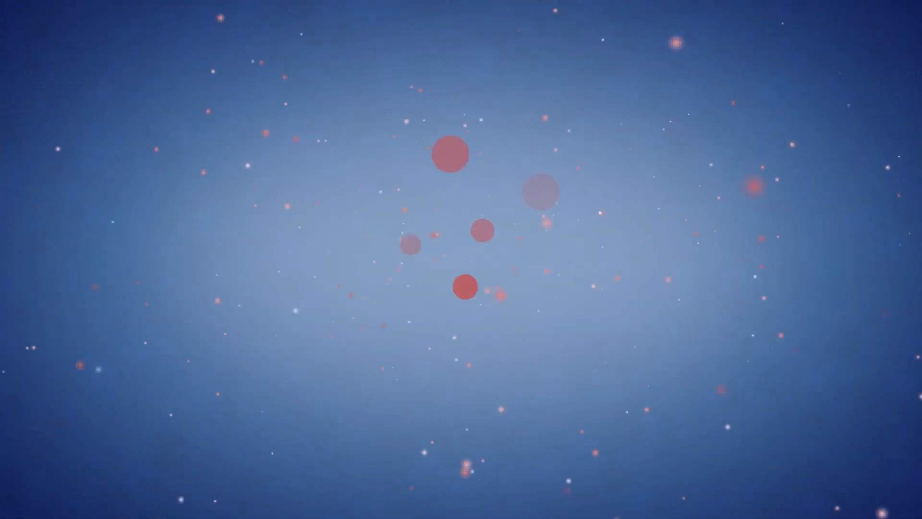